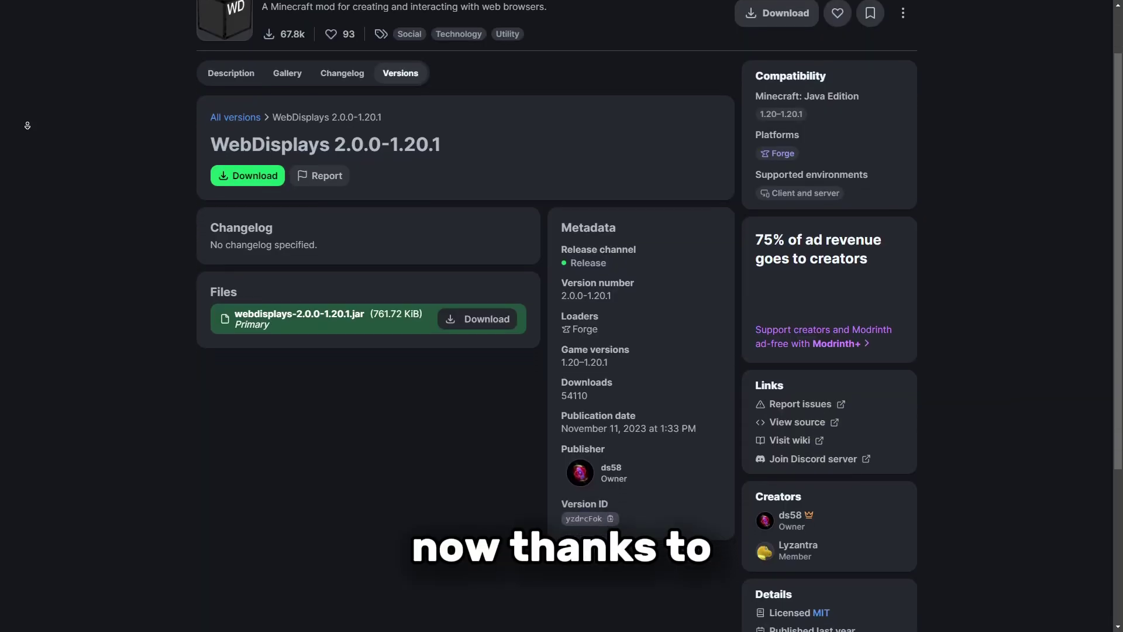
scroll(28, 126, down, 2)
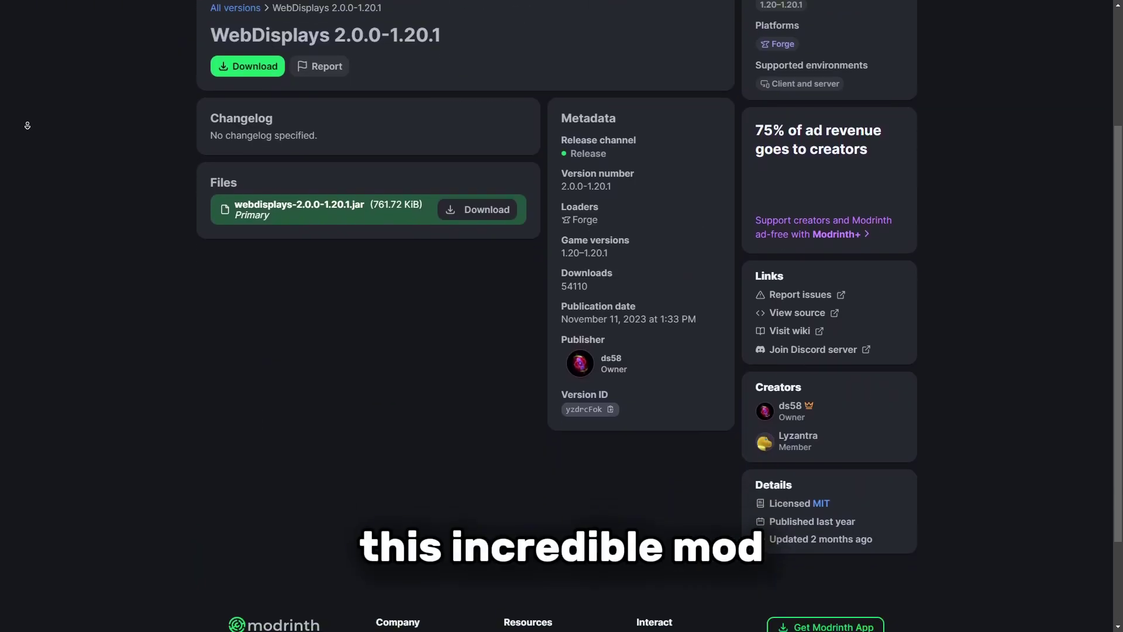
scroll(28, 125, down, 2)
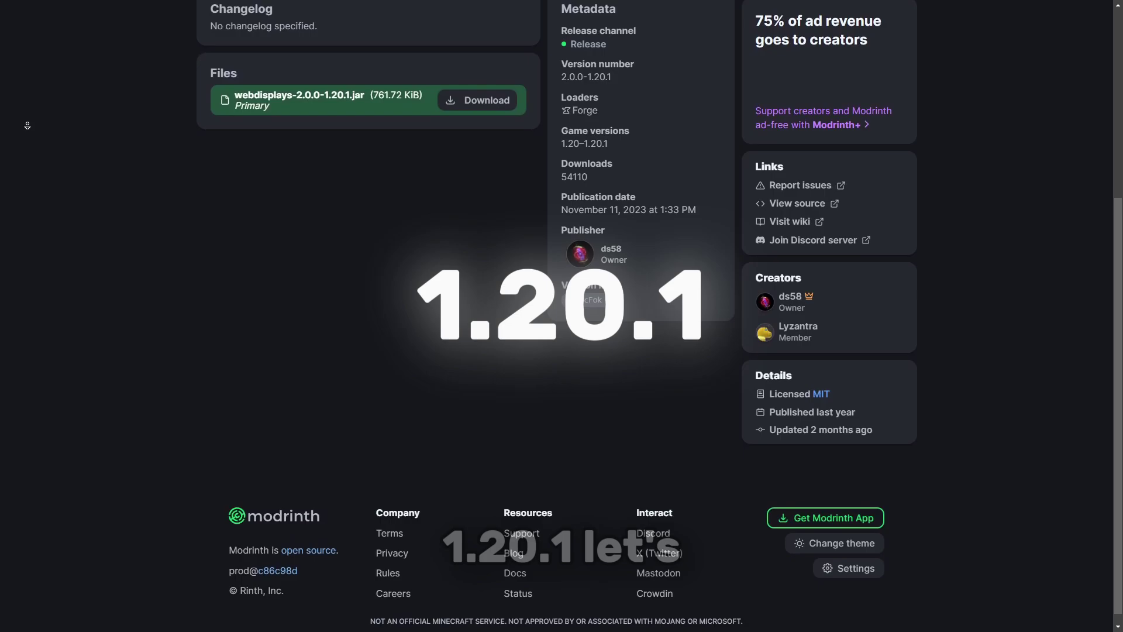
scroll(28, 125, down, 1)
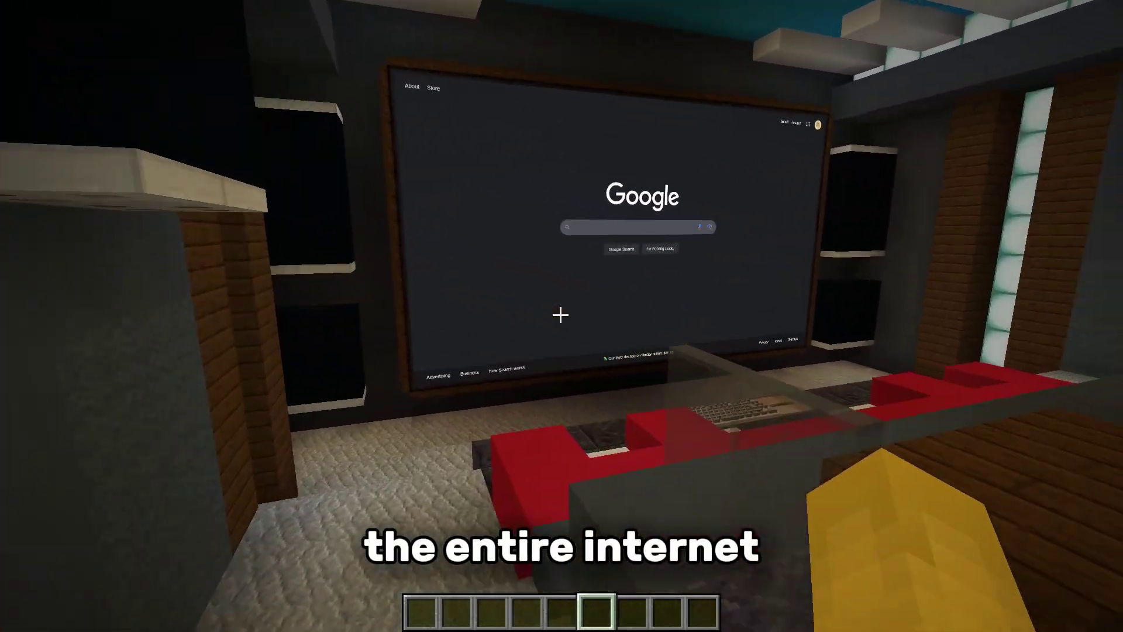
scroll(561, 315, down, 1)
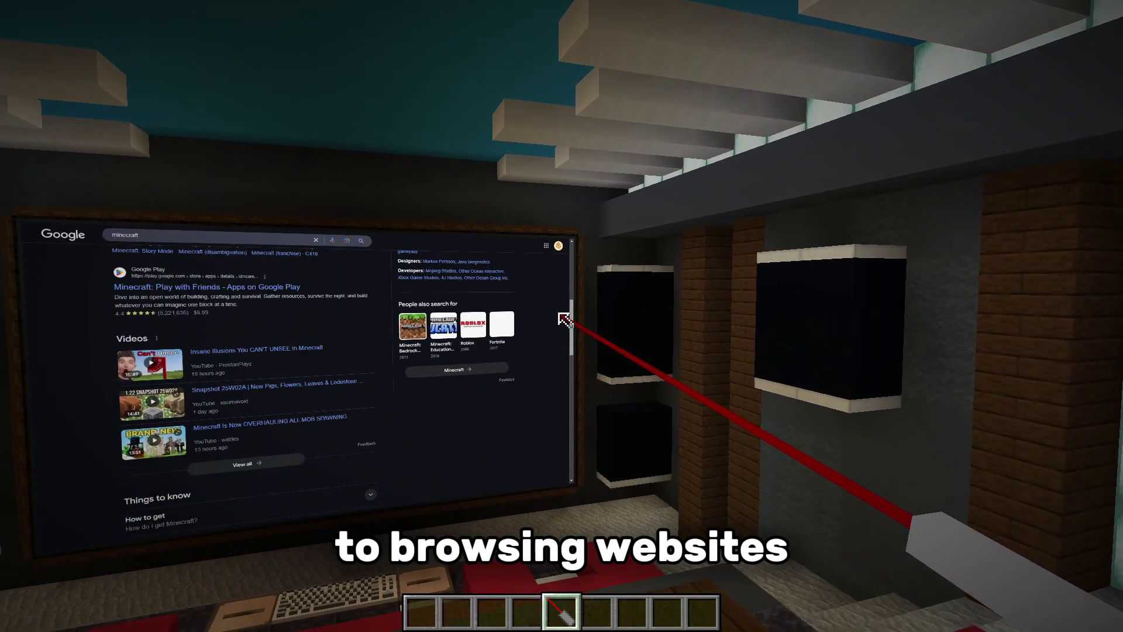
scroll(565, 319, down, 10)
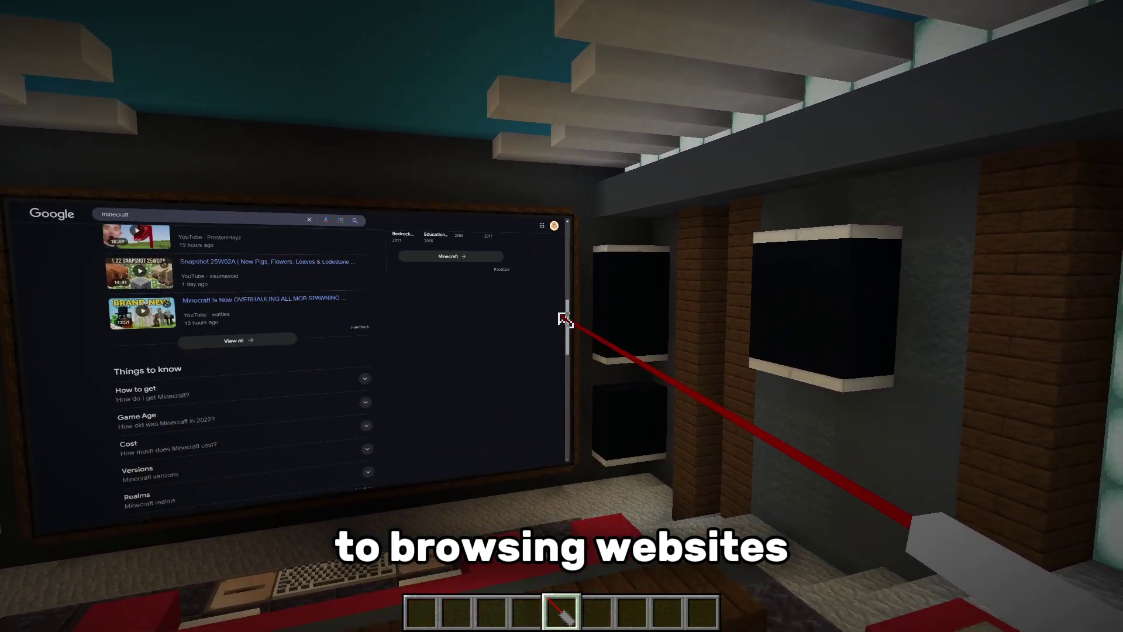
scroll(562, 316, down, 3)
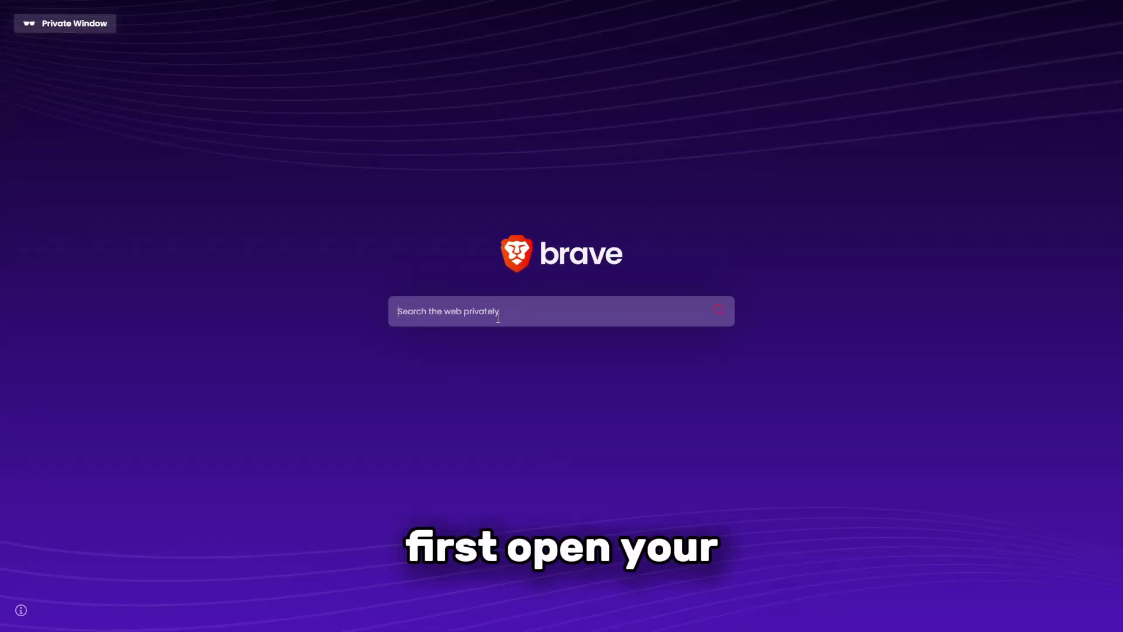
Step: Search the web for "forge mc" and open the Minecraft Forge downloads for version 1.20.1
text(e mc)
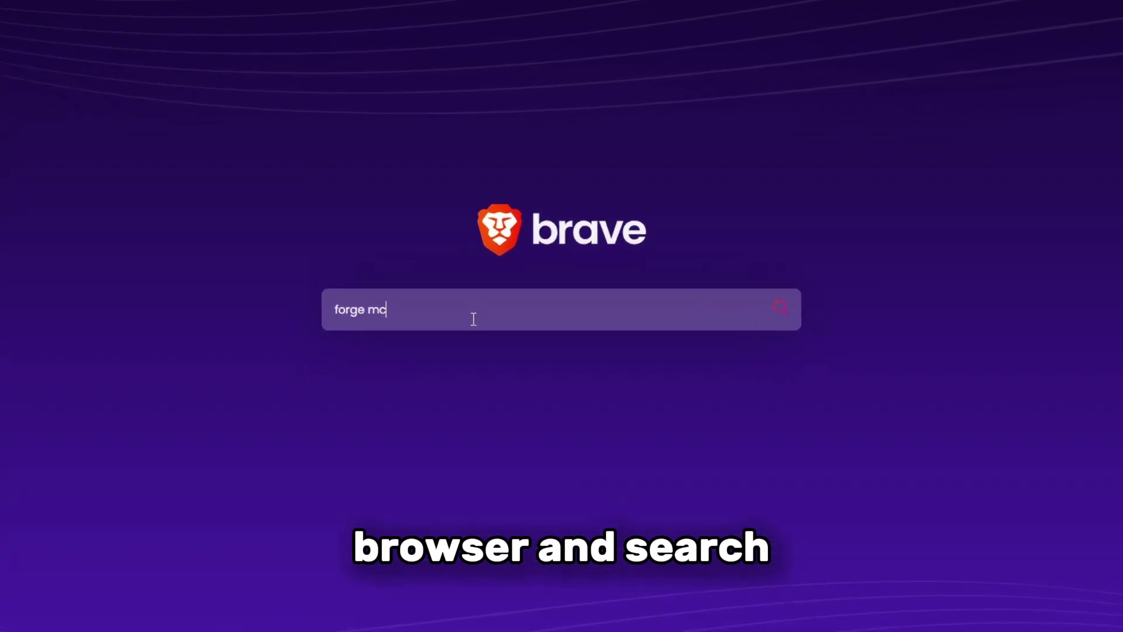
key(Return)
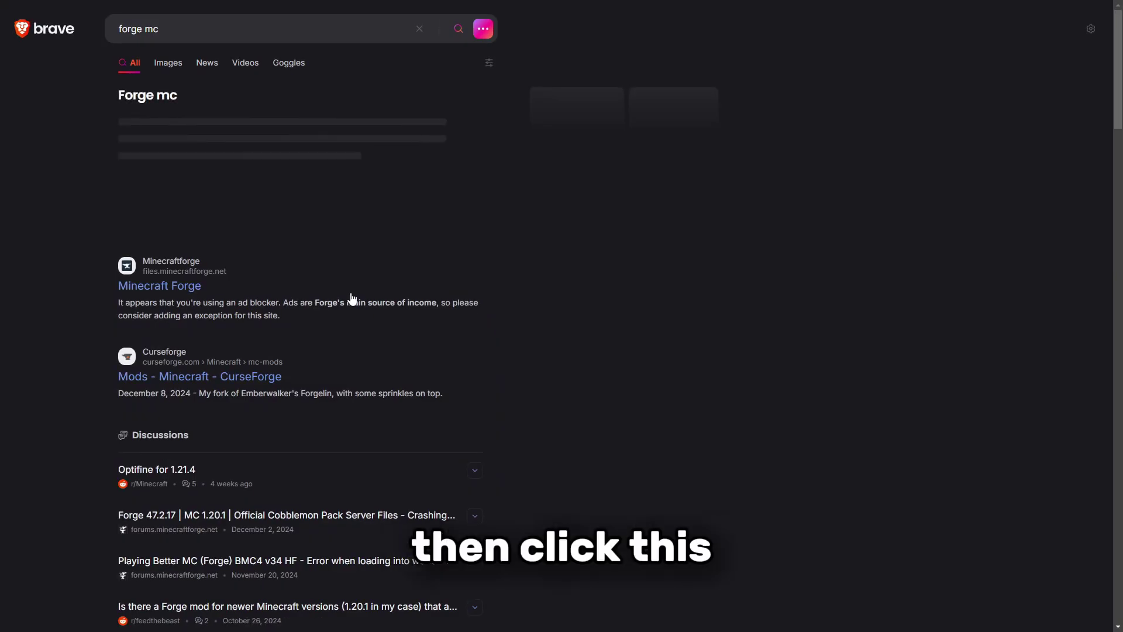
click(183, 285)
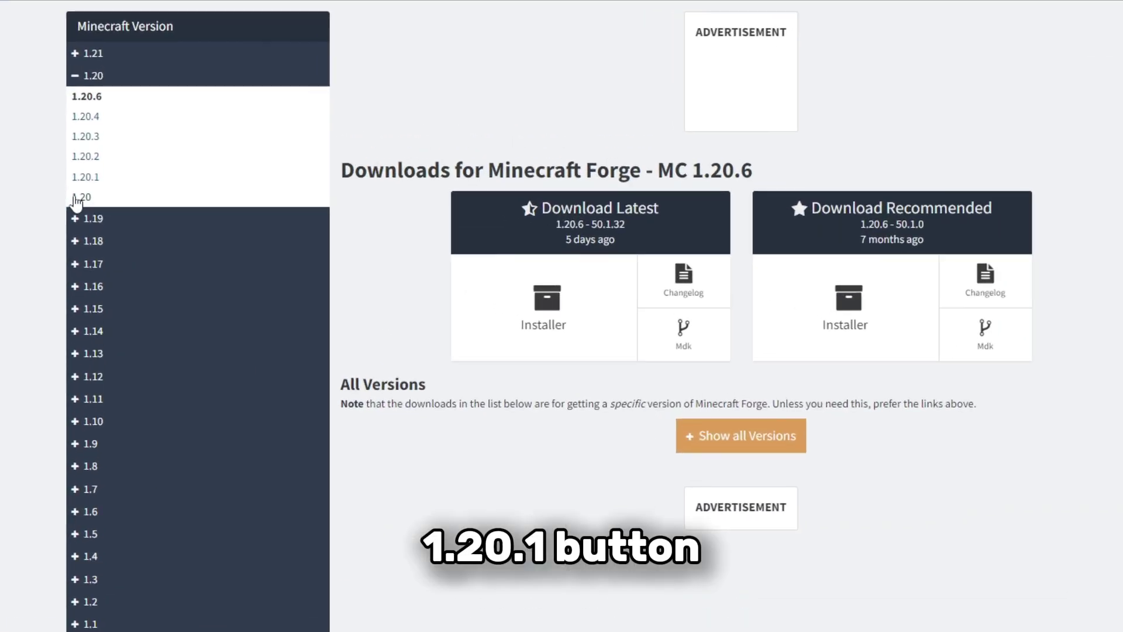
click(88, 178)
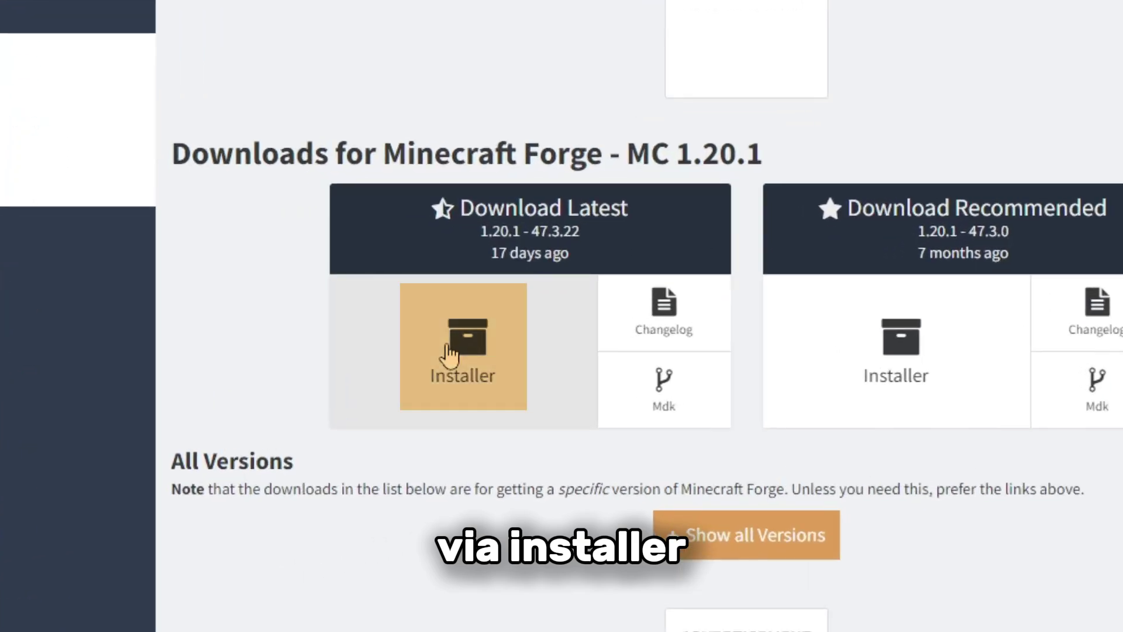
Step: Search the web for "webdisplays modrinth" and open the WebDisplays mod page on Modrinth
text(webdisplays p)
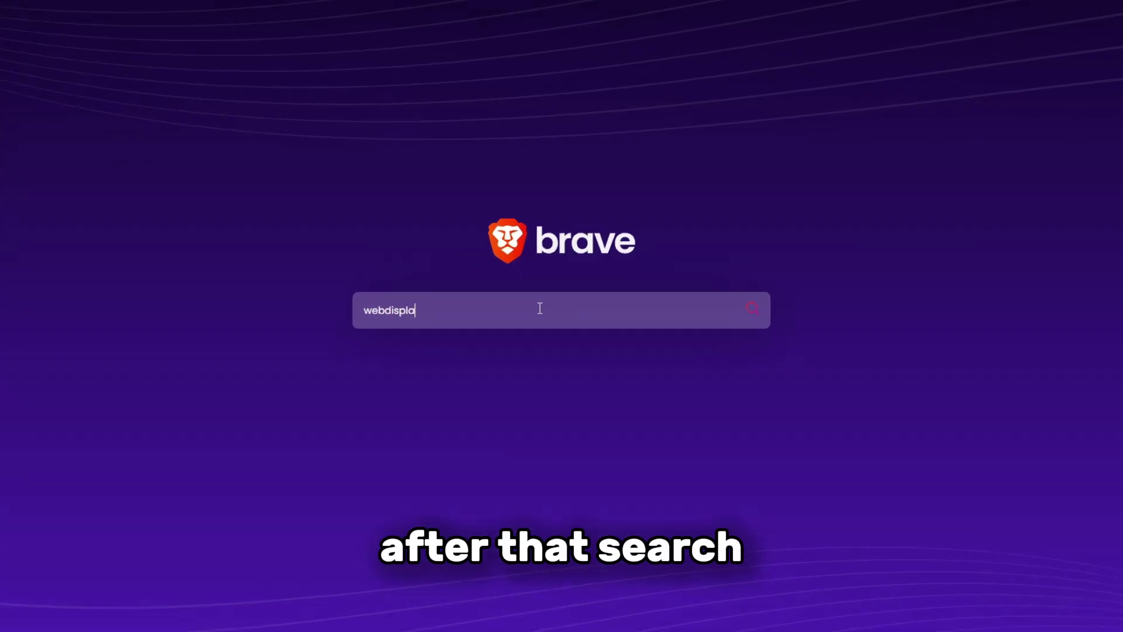
text(modrinth)
key(Return)
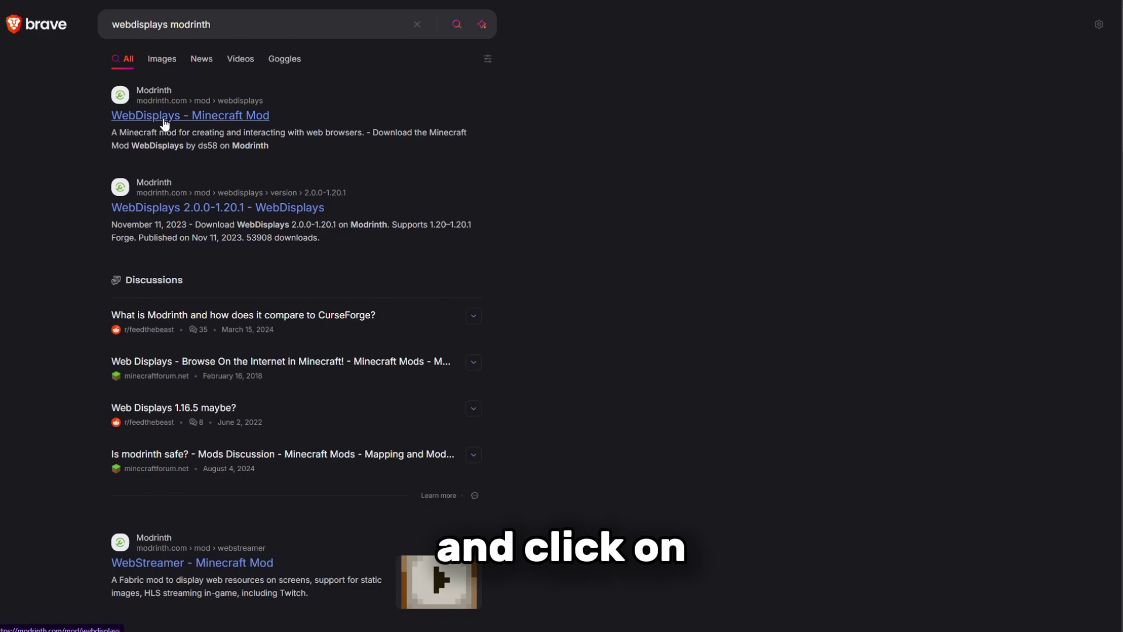
click(224, 174)
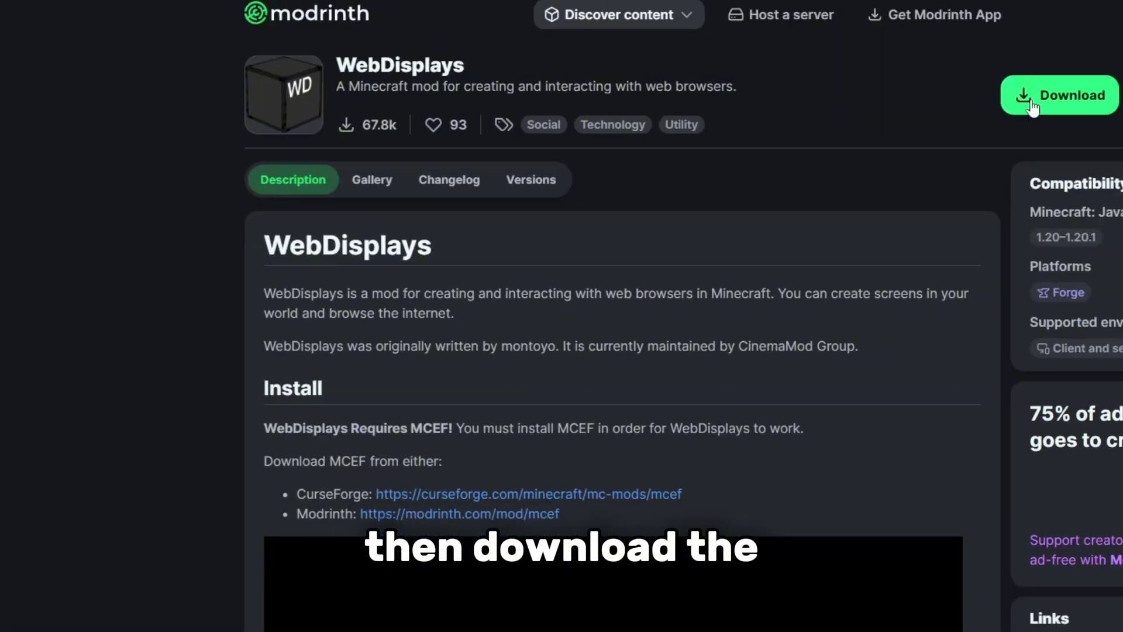
Step: Download WebDisplays 2.0.2-1.20.1 for game version 1.20.1 on Forge
click(1053, 95)
click(625, 345)
click(589, 400)
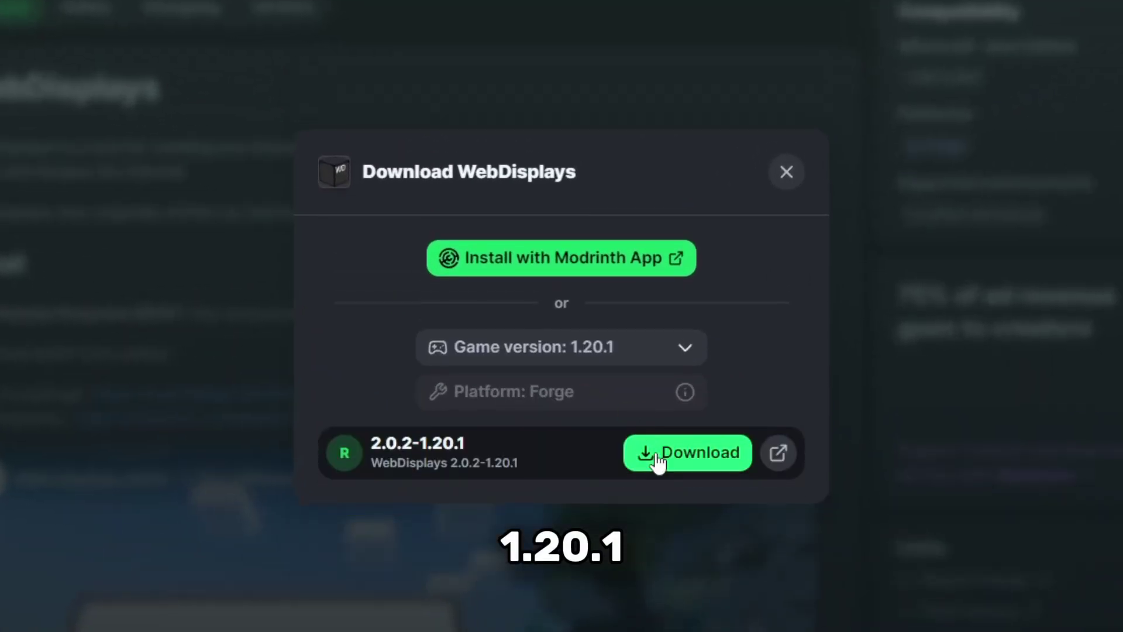
click(659, 463)
Step: Search the web for "mcef modrinth" to find the MCEF mod
click(253, 29)
text(mcef modr)
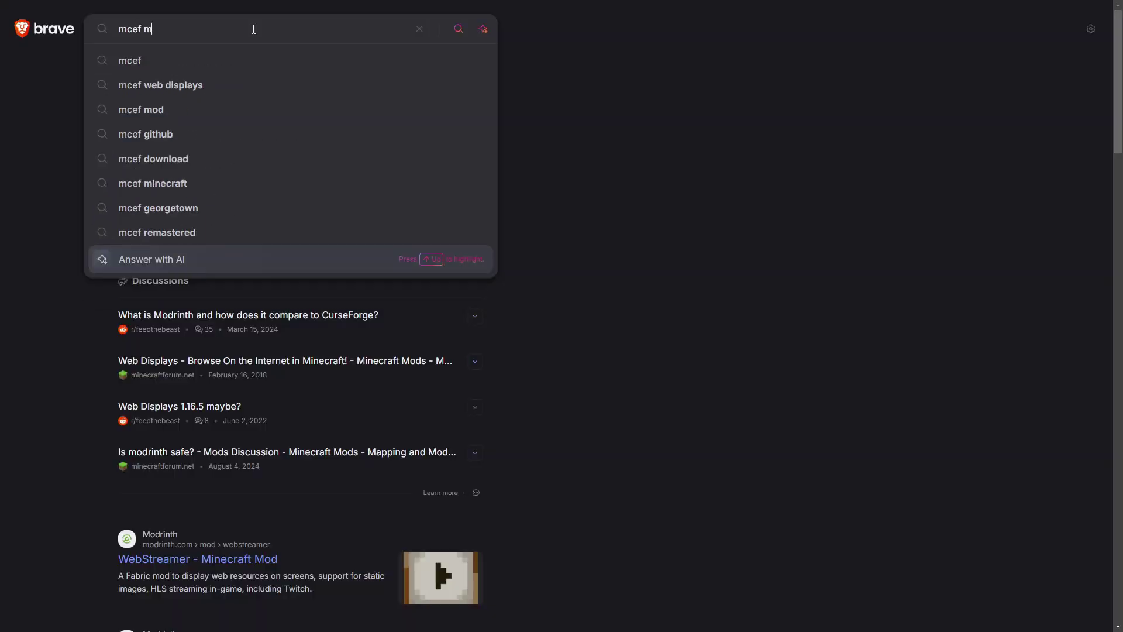
text(inth)
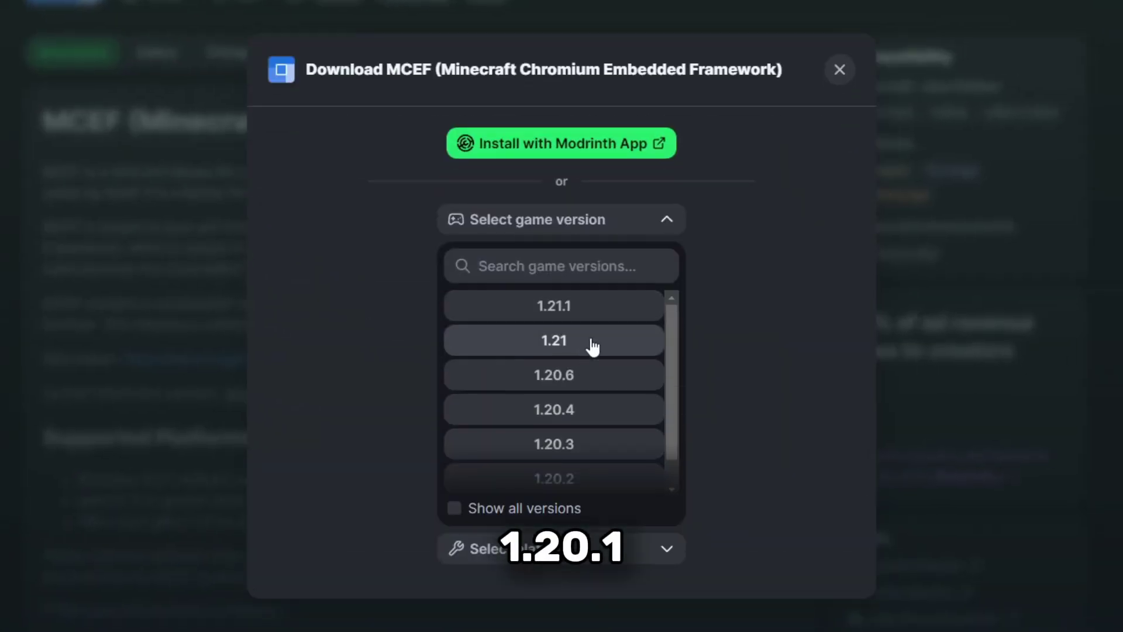
Step: Download MCEF 2.1.6-1.20.1 with game version 1.20.1 and platform Forge selected
scroll(582, 409, down, 1)
click(582, 483)
click(585, 343)
click(561, 423)
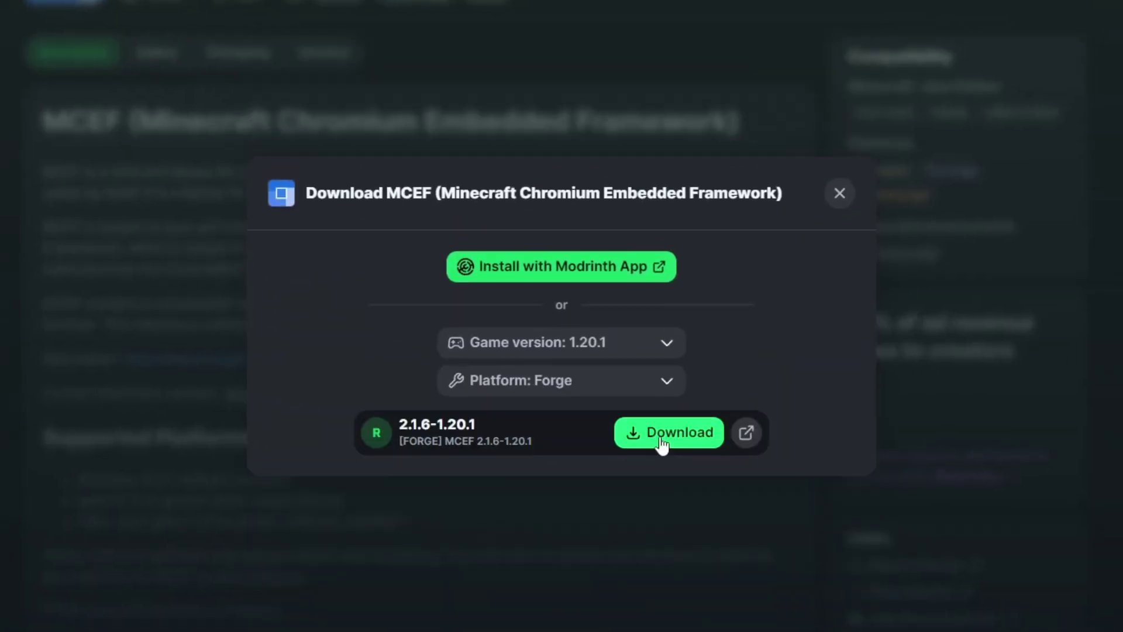
click(661, 433)
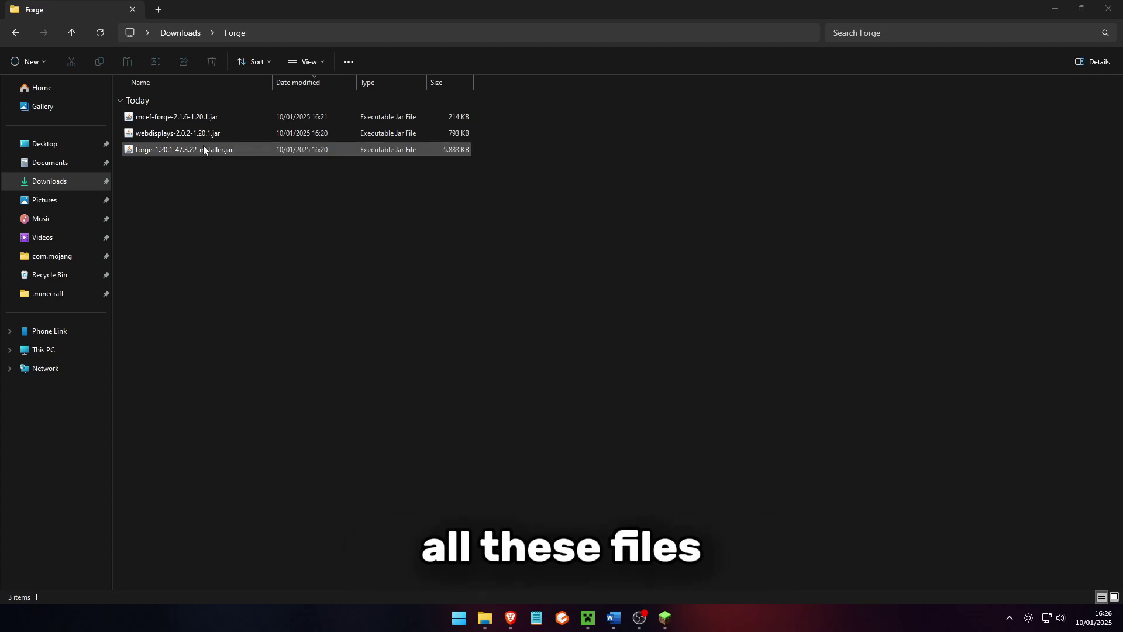
Step: Run forge-1.20.1-47.3.22-installer.jar from the Forge downloads folder and start the Forge installation
double_click(212, 151)
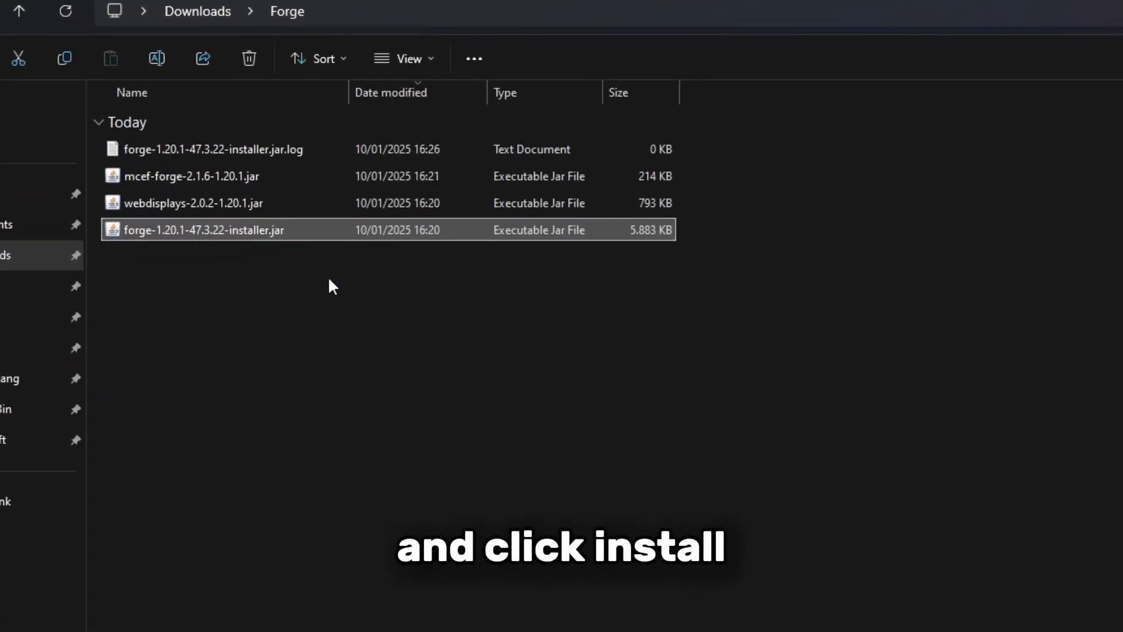
click(521, 419)
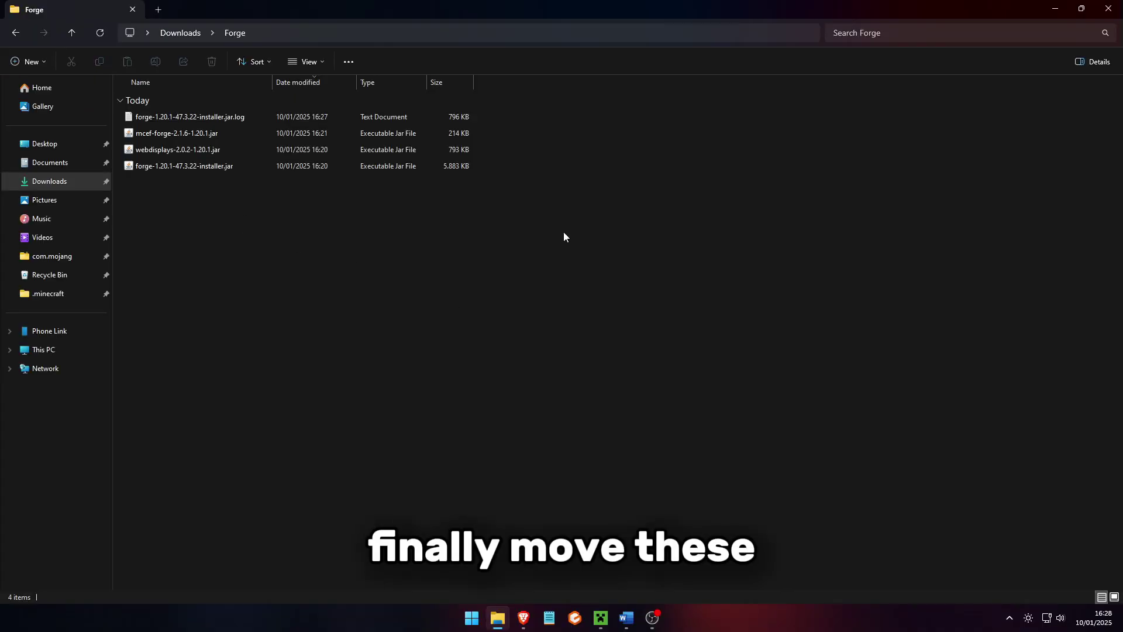
Step: Transfer the downloaded WebDisplays and MCEF jar files into the mods folder inside .minecraft
drag(683, 193, 388, 166)
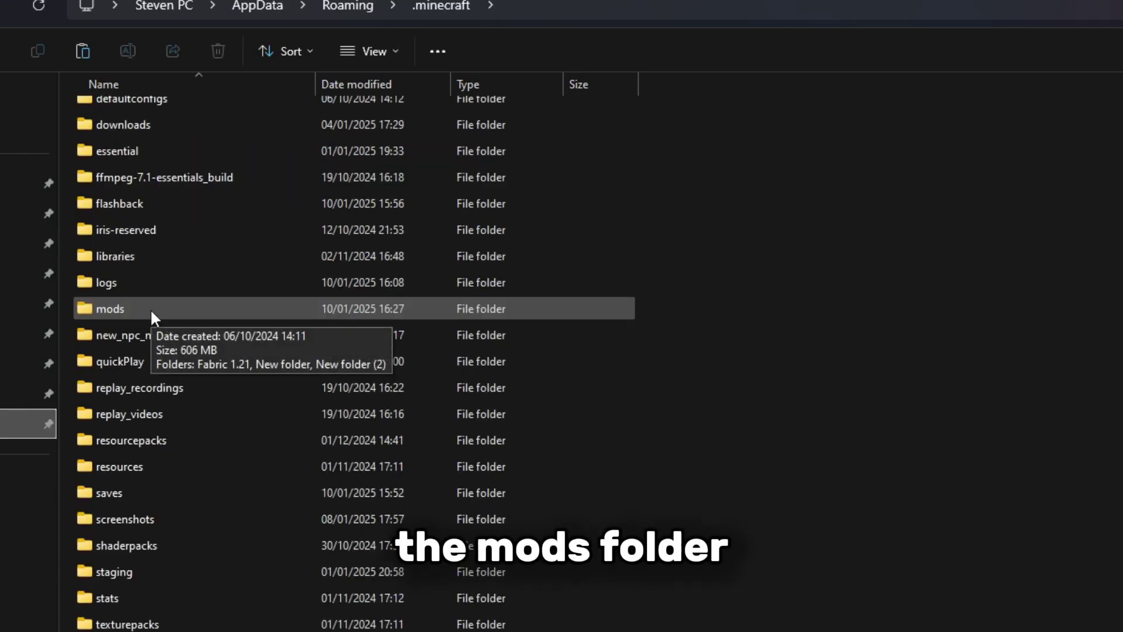
double_click(150, 309)
right_click(264, 302)
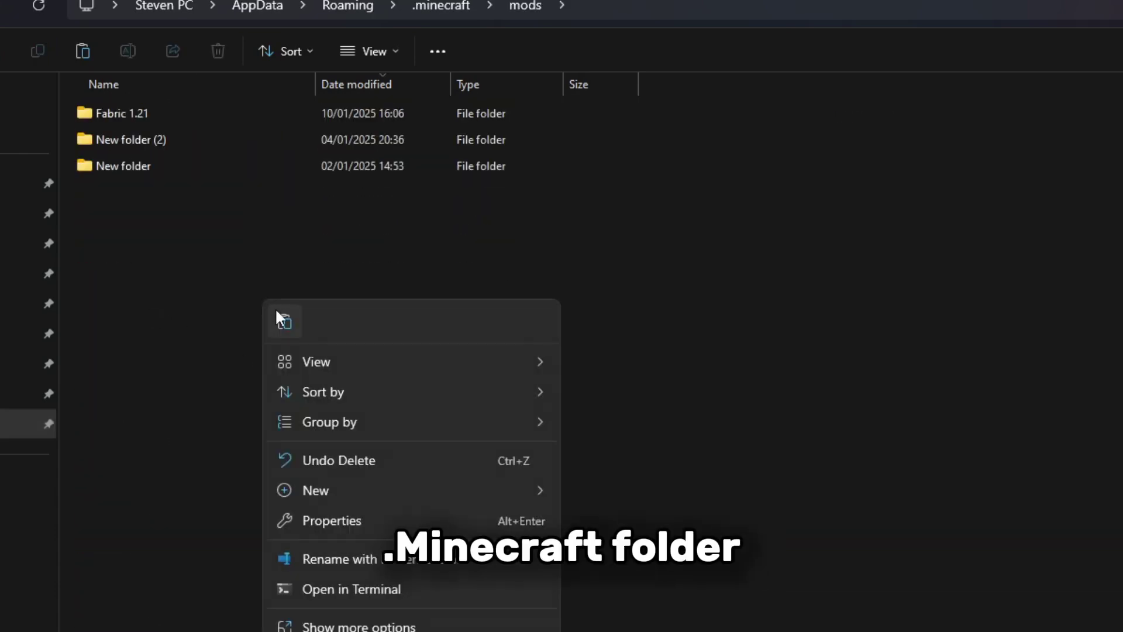
click(277, 319)
click(313, 355)
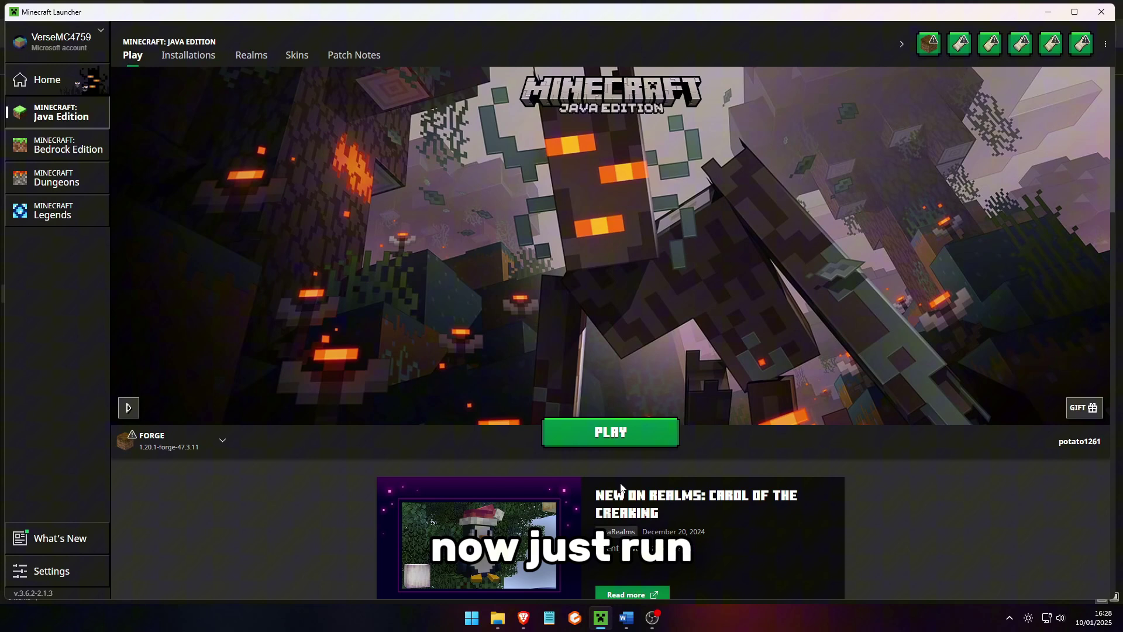
Step: Switch to the Minecraft Launcher and open the Java Edition installation selection
click(184, 448)
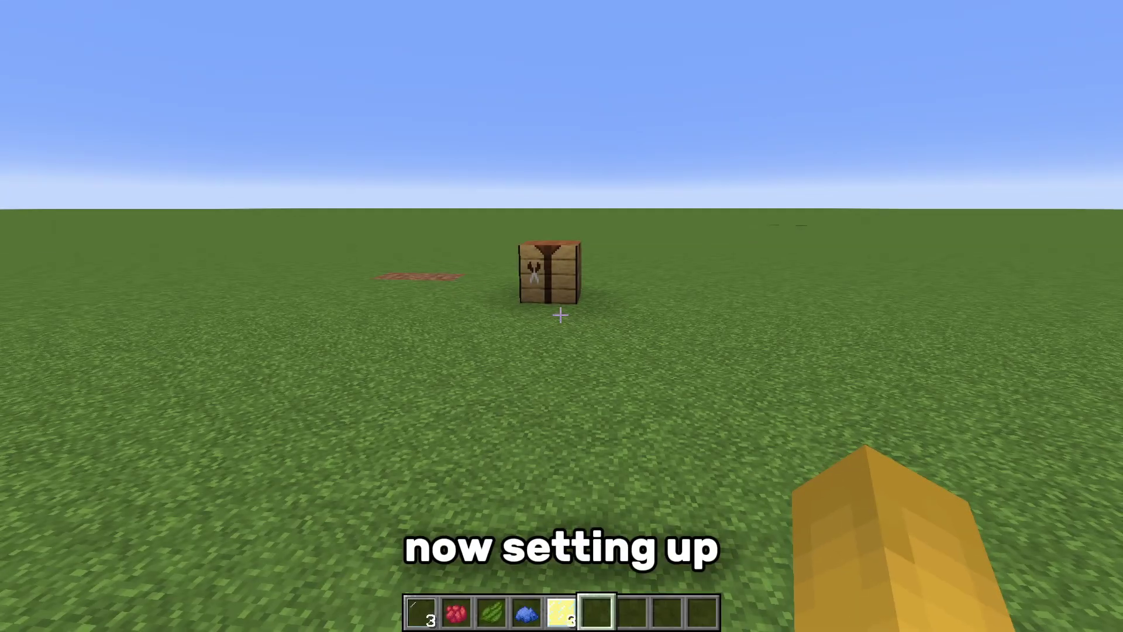
Step: Craft eight screen blocks at the crafting table and open the Web Displays category of the creative inventory
key(w)
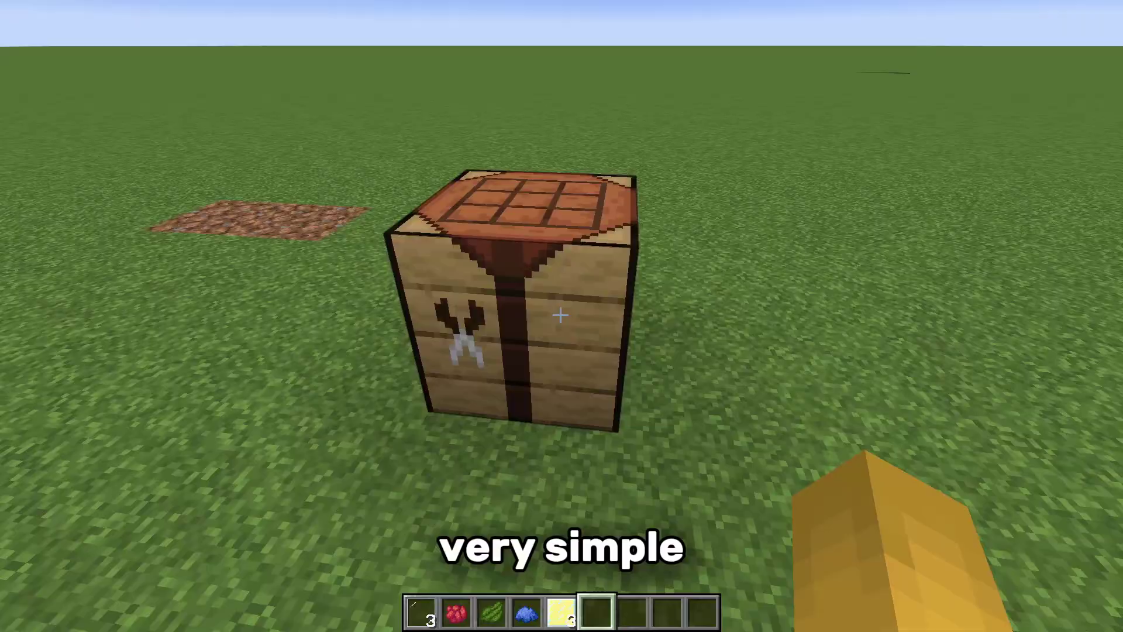
right_click(561, 316)
click(435, 434)
click(474, 213)
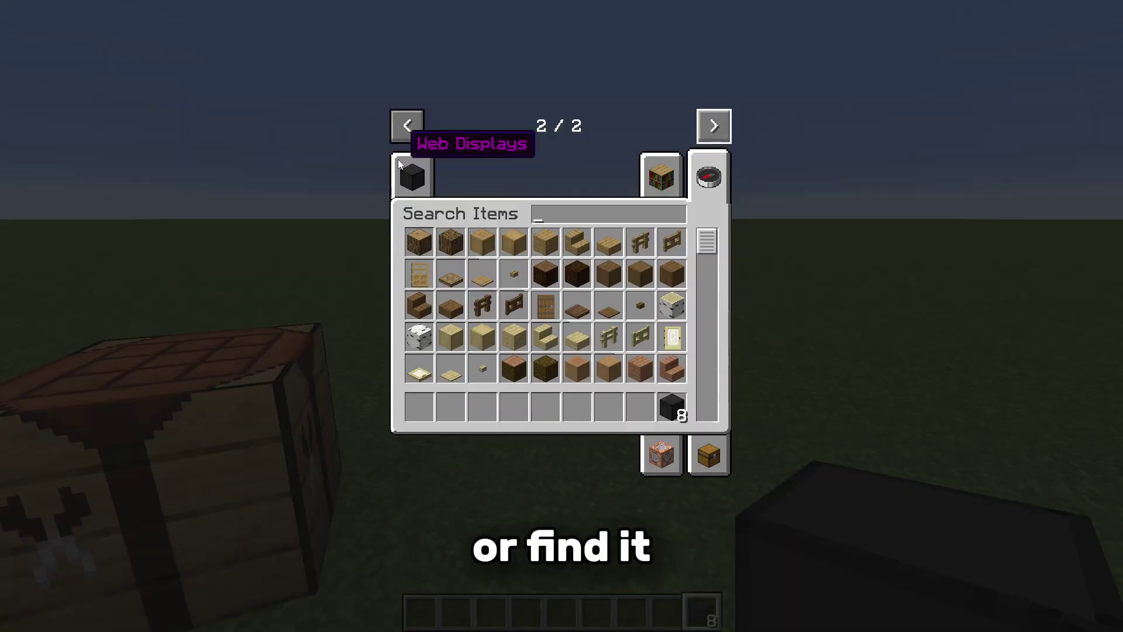
click(410, 176)
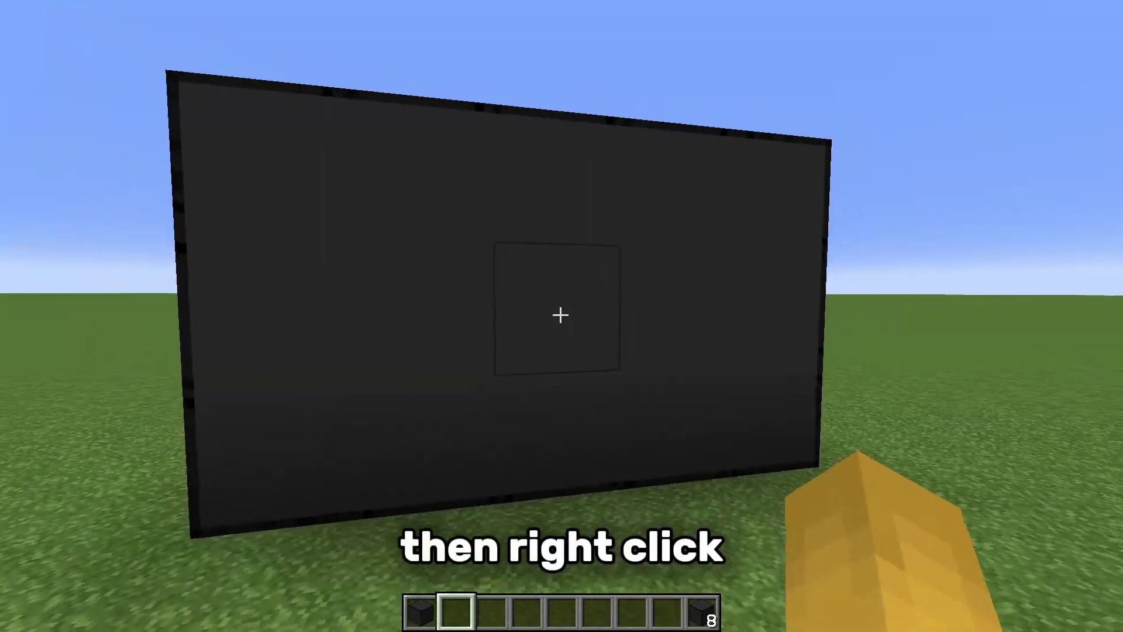
Step: Activate the built screen wall in the world and set its URL to google.com
right_click(560, 316)
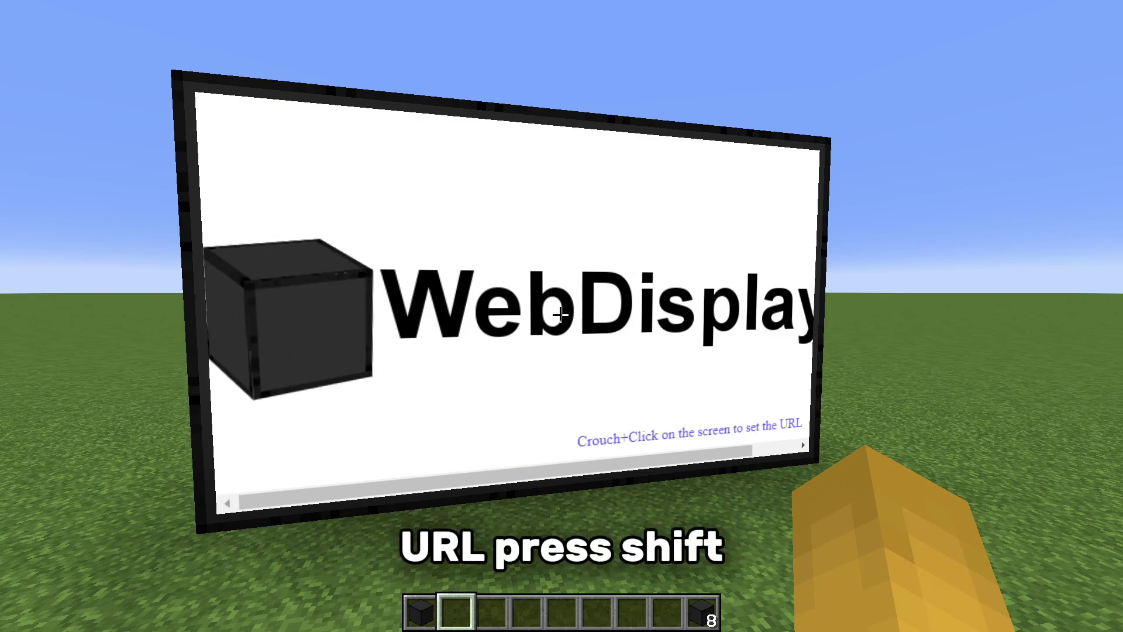
shift+right_click(561, 315)
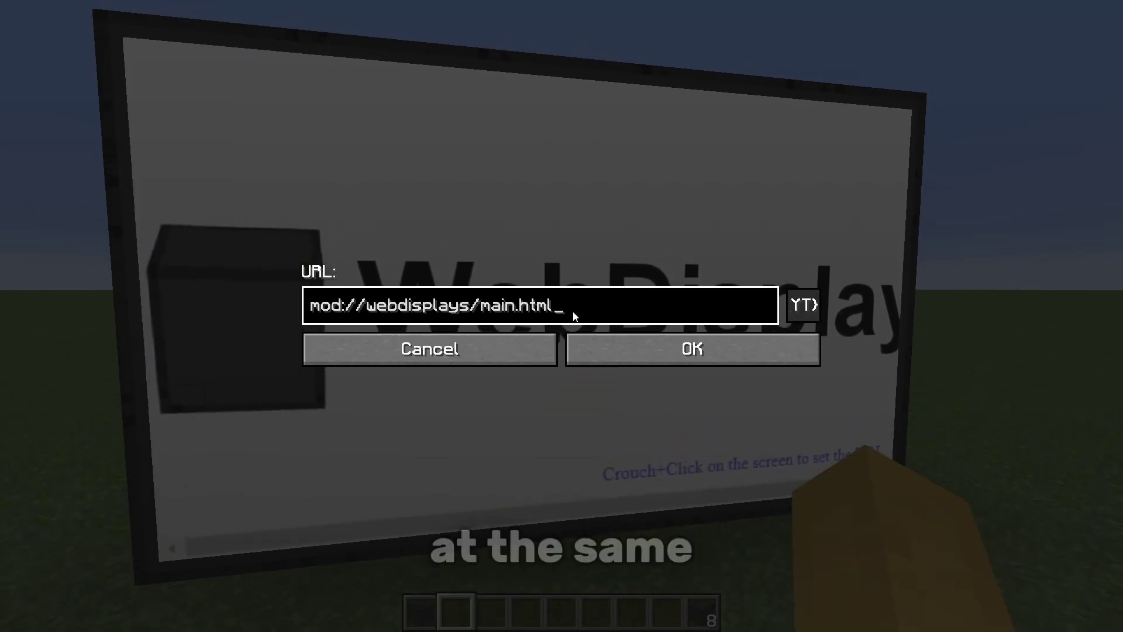
key(ctrl+a)
text(go)
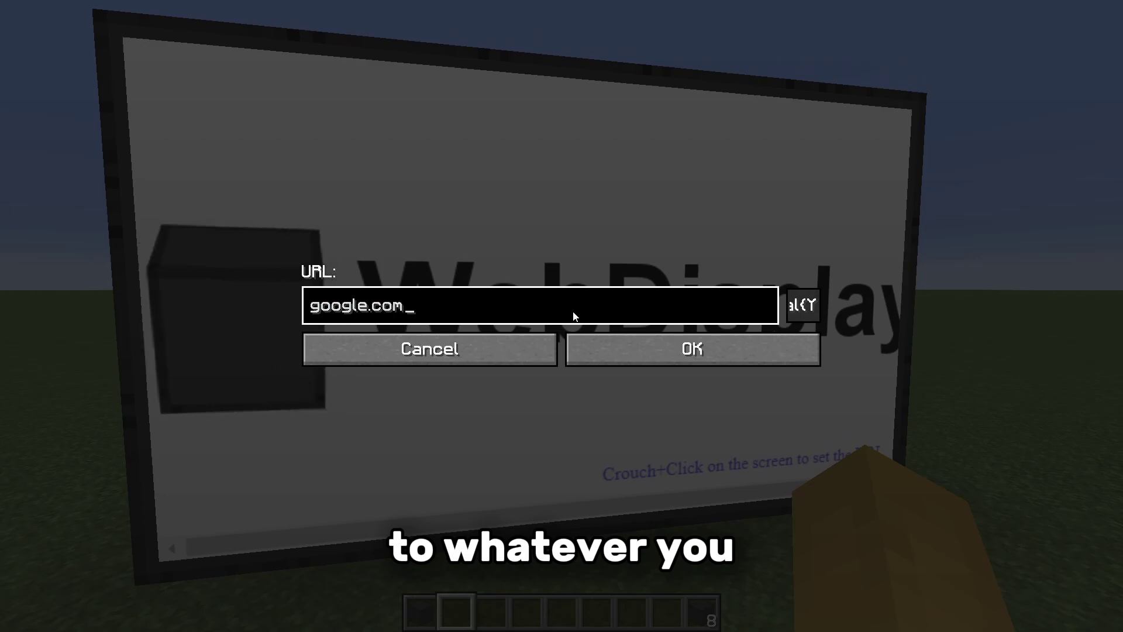
key(Return)
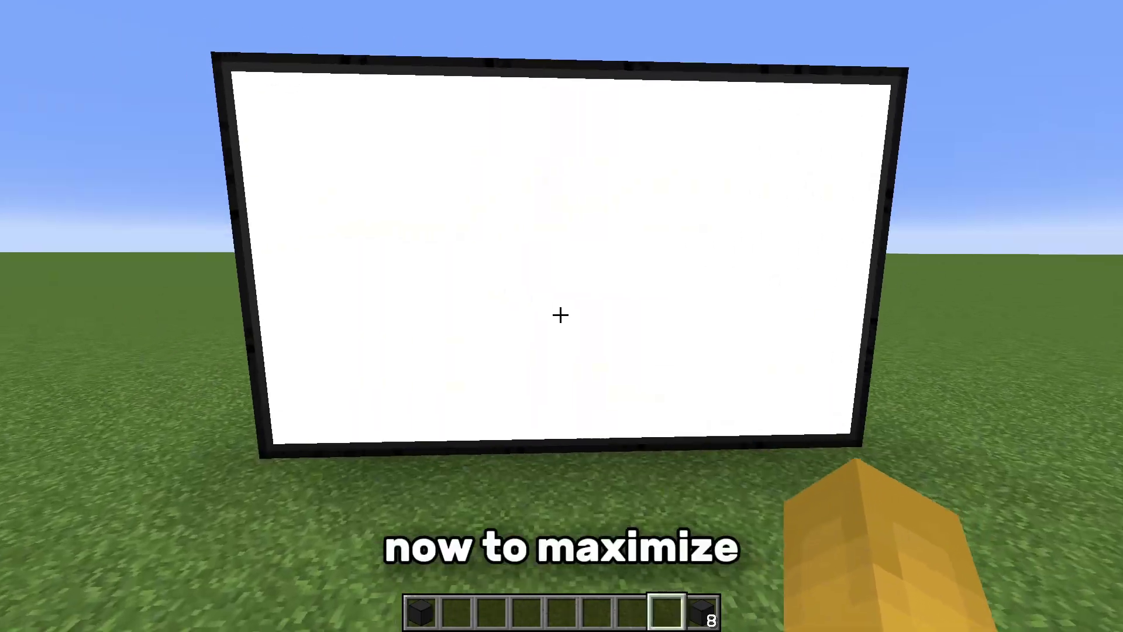
Step: Add the remote controller, laser pointer, laser pointer upgrade, screen configurator, minepad, linking tool and keyboard from the Web Displays items to the hotbar
key(e)
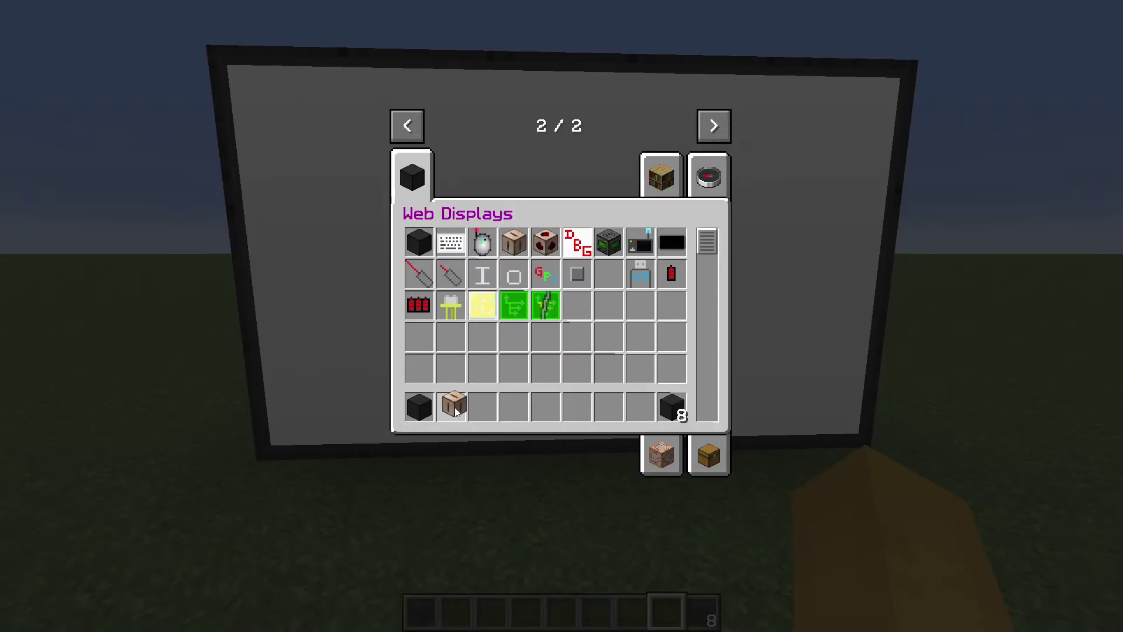
click(456, 411)
click(419, 273)
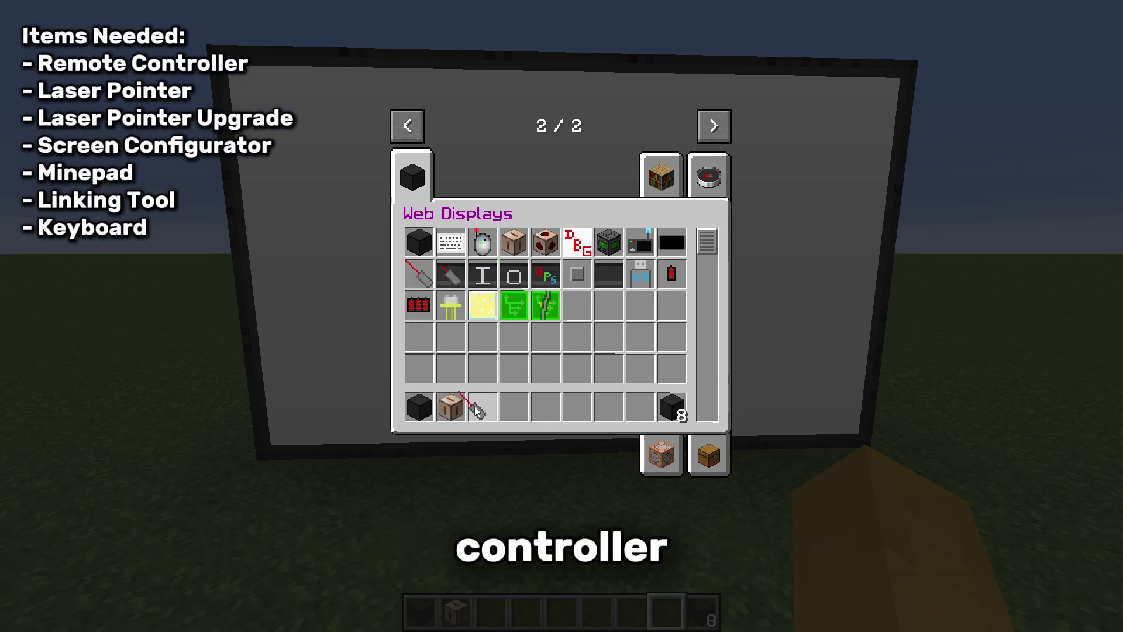
click(477, 412)
click(451, 273)
click(507, 411)
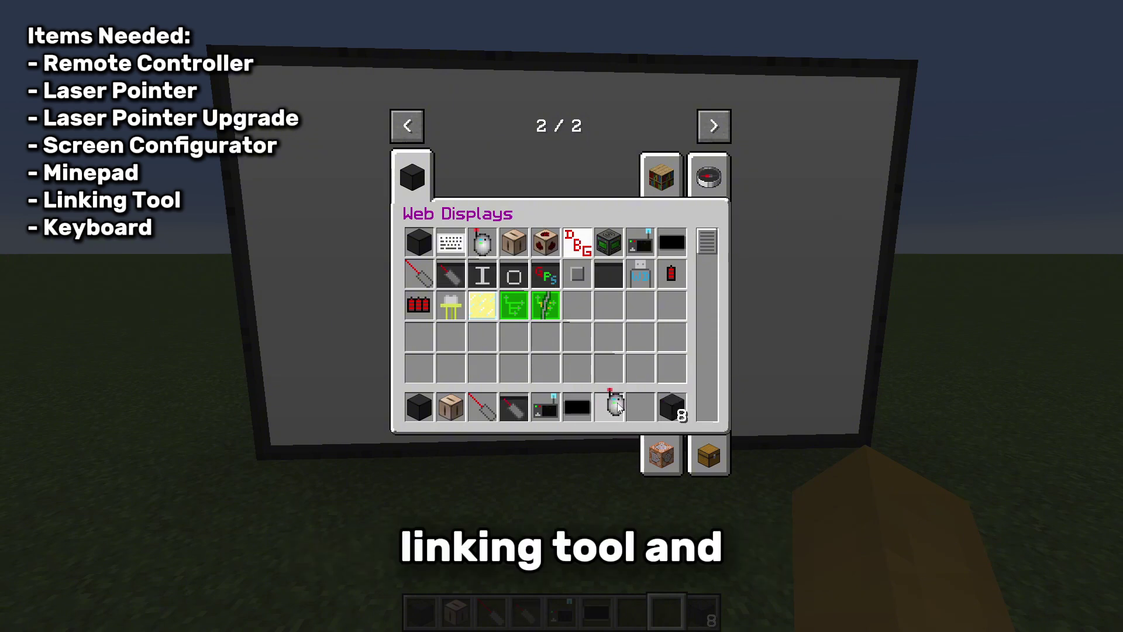
click(617, 408)
click(672, 408)
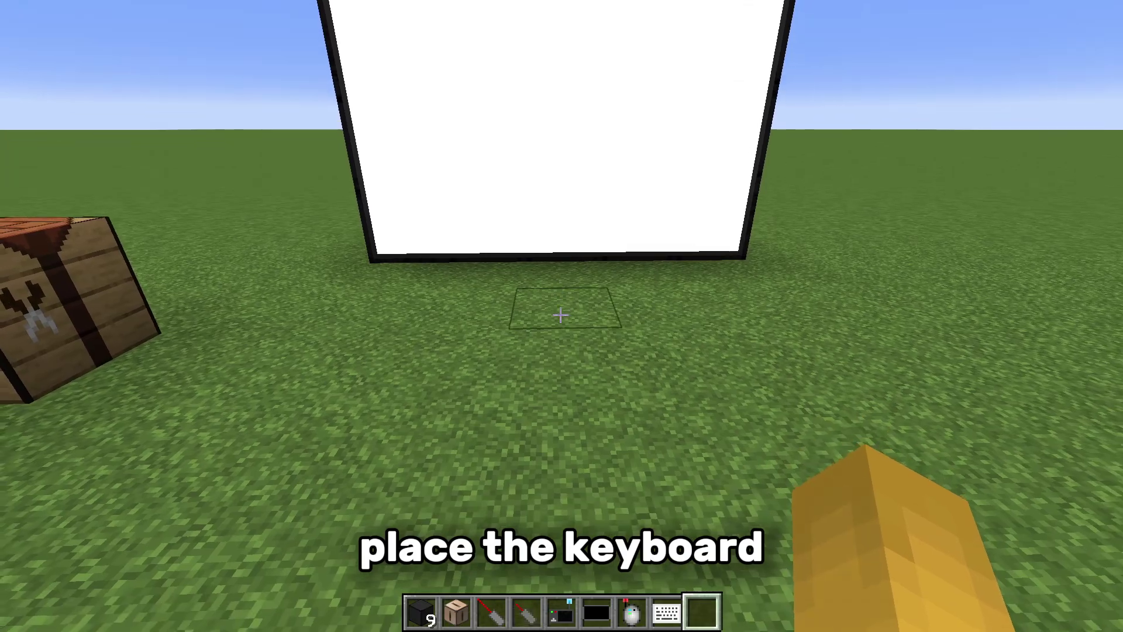
Step: Place the keyboard on the grass in front of the screen wall and the remote controller block directly beside it
key(8)
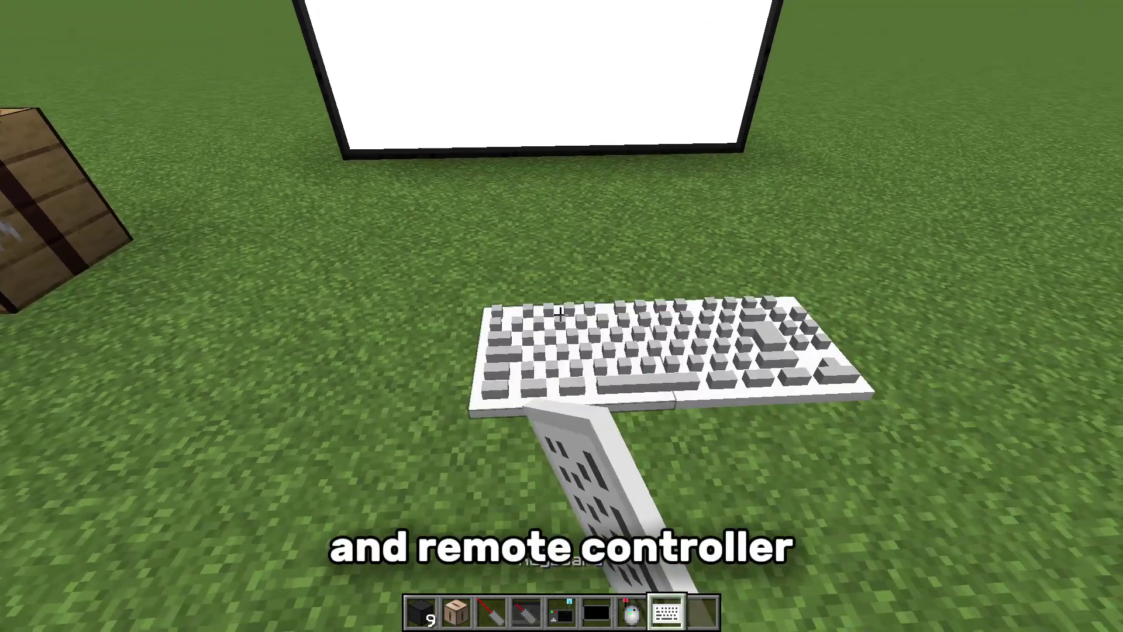
right_click(560, 316)
key(9)
key(2)
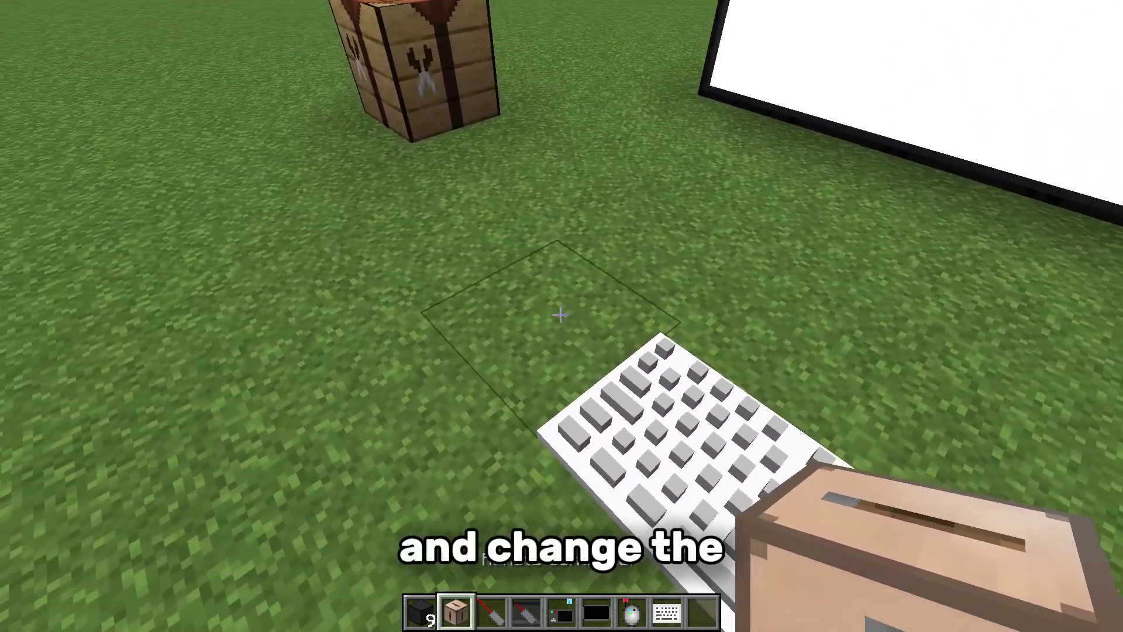
right_click(560, 315)
Step: Link the keyboard and the remote controller to the screen wall with the linking tool
key(6)
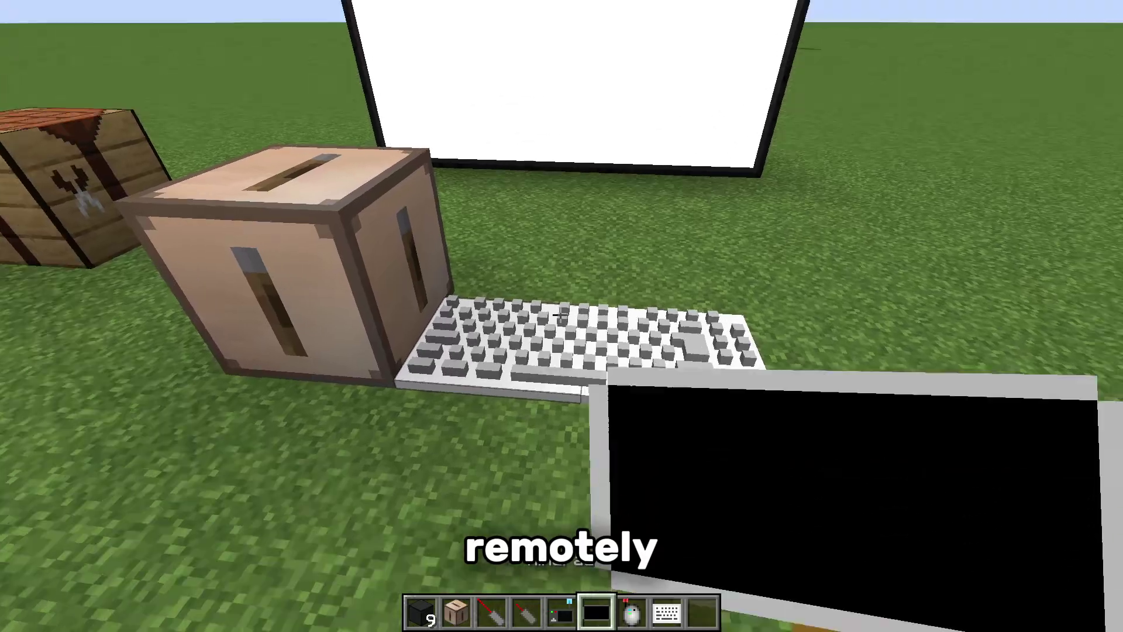
key(9)
key(7)
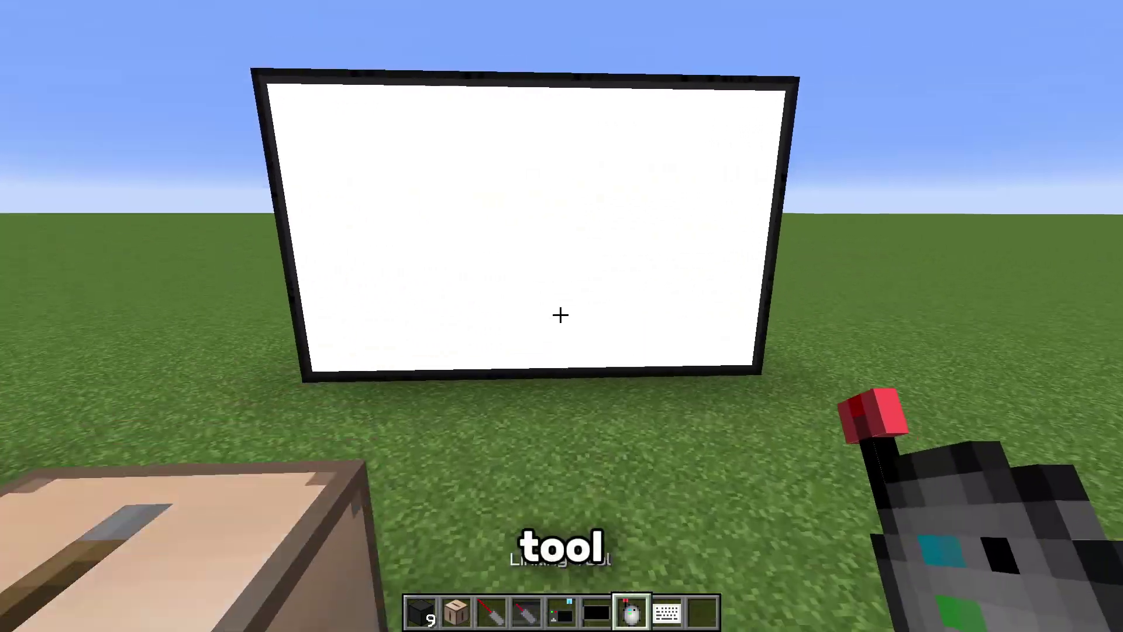
right_click(560, 316)
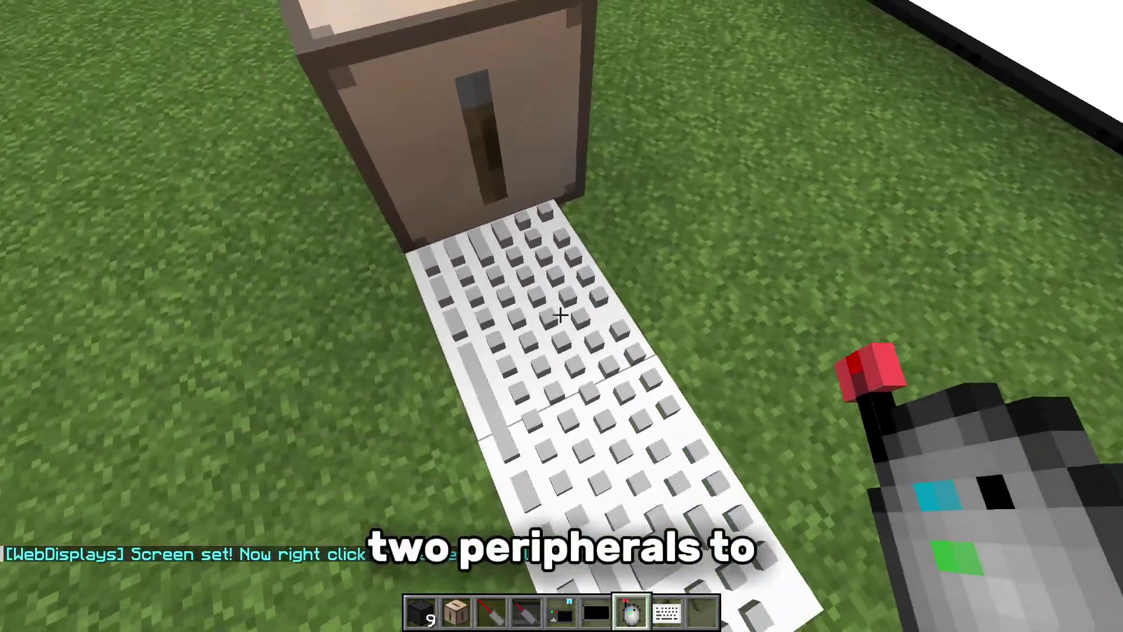
right_click(561, 316)
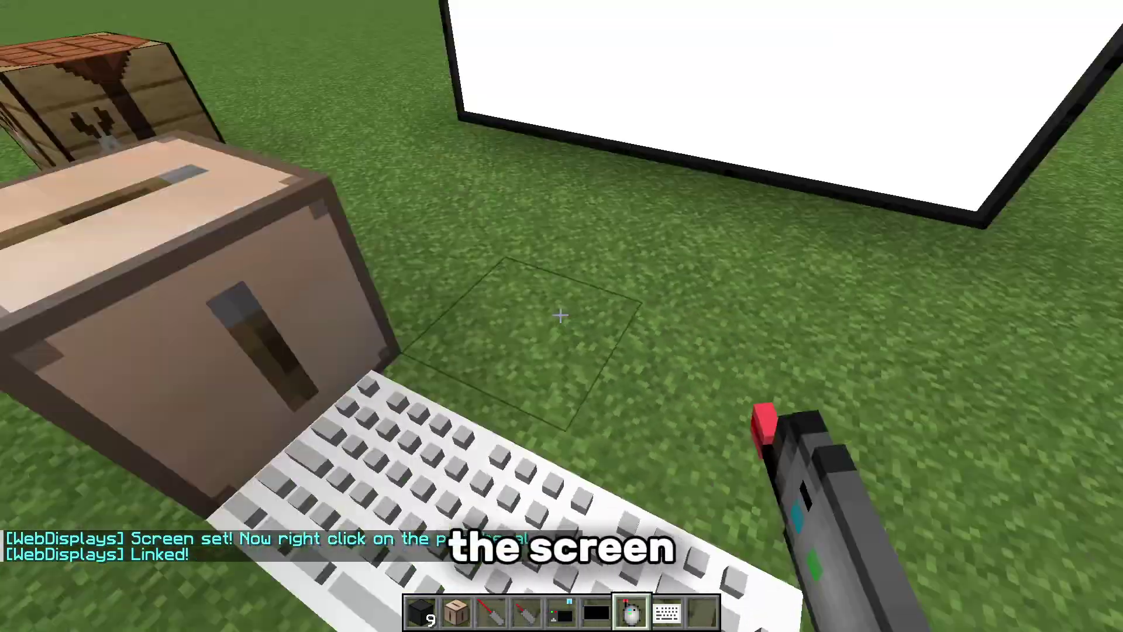
right_click(560, 316)
right_click(560, 316)
Step: Install the laser sensor upgrade on the screen wall and drop the leftover sensor from the hotbar
key(4)
key(3)
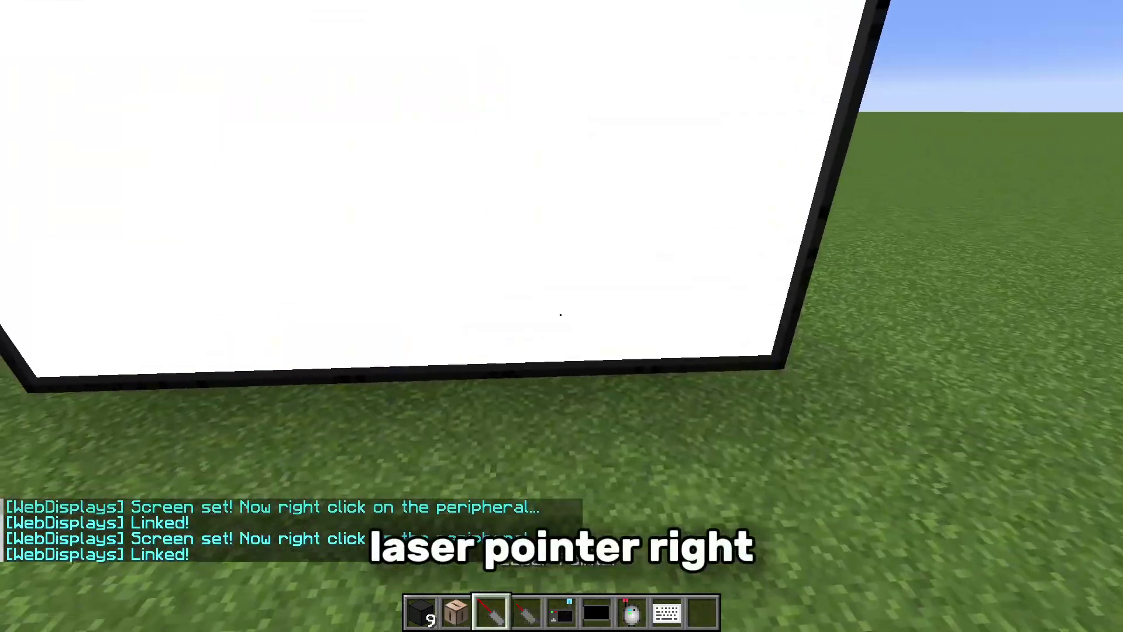
key(4)
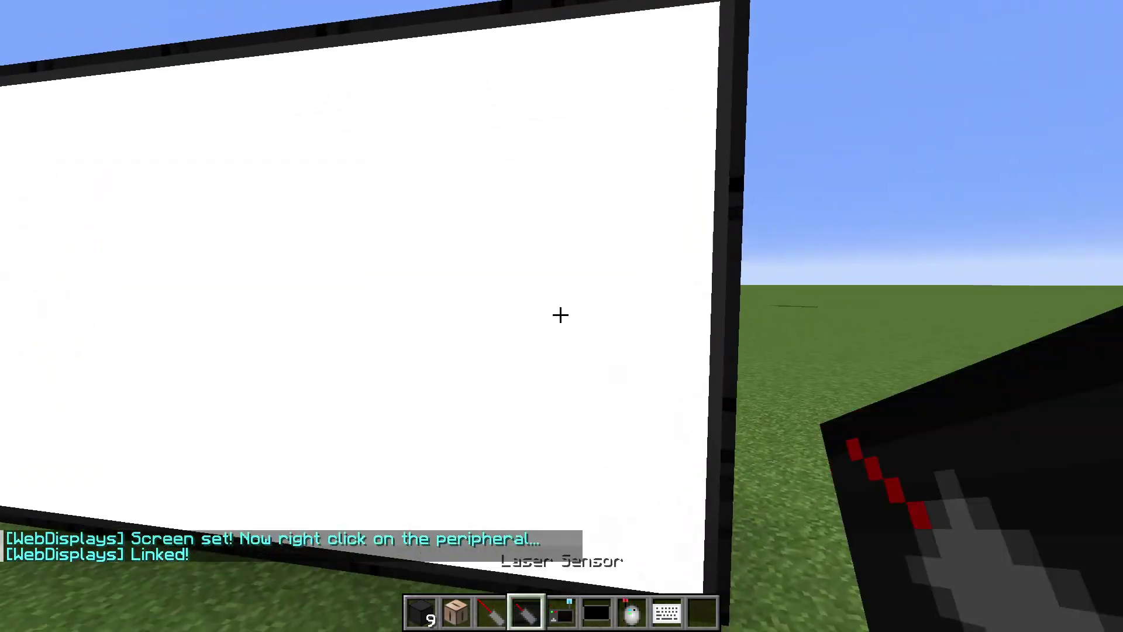
right_click(561, 316)
key(q)
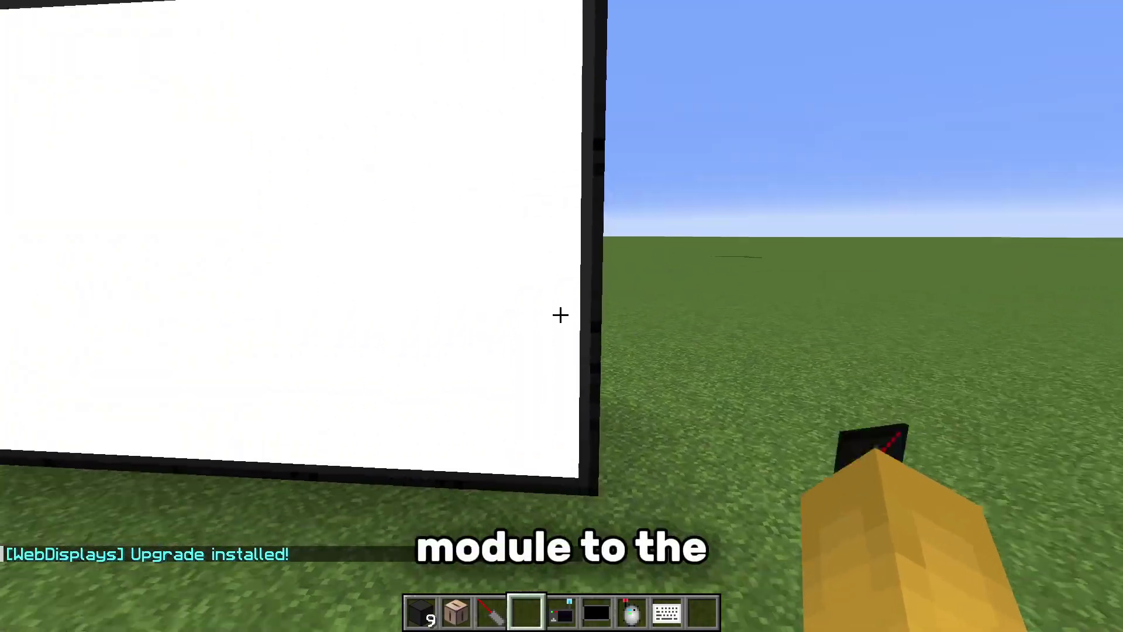
Step: Use the screen configurator on the screen wall and open the search field of its YouTube page
key(5)
right_click(560, 316)
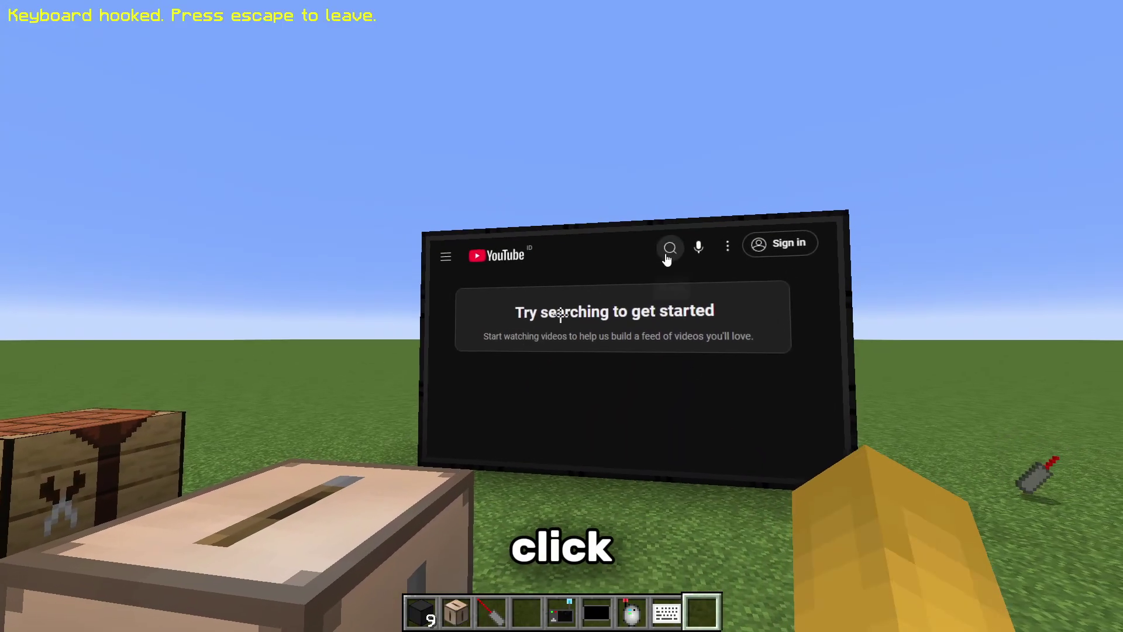
click(667, 258)
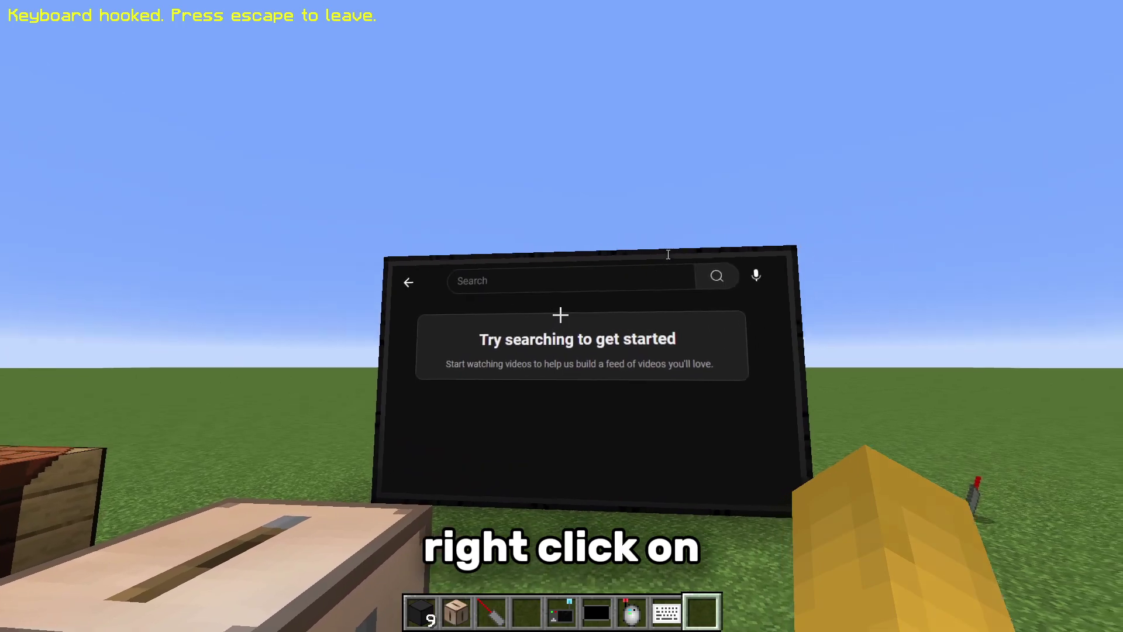
text(search)
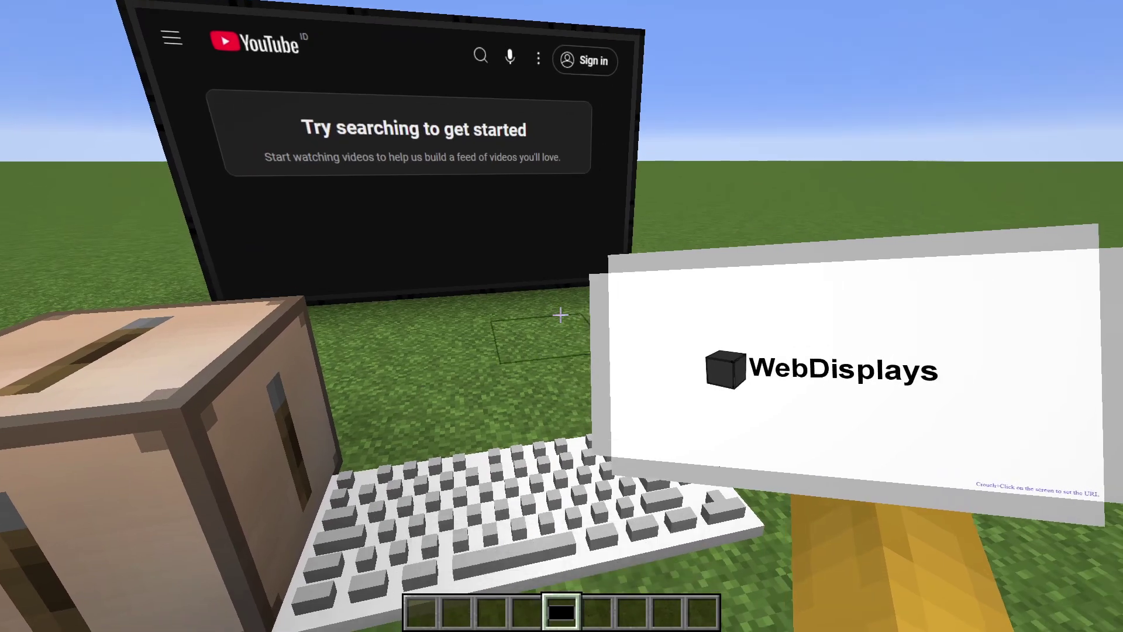
Step: Set the minepad's URL to youtube.com and expand the minepad to its full view
right_click(560, 314)
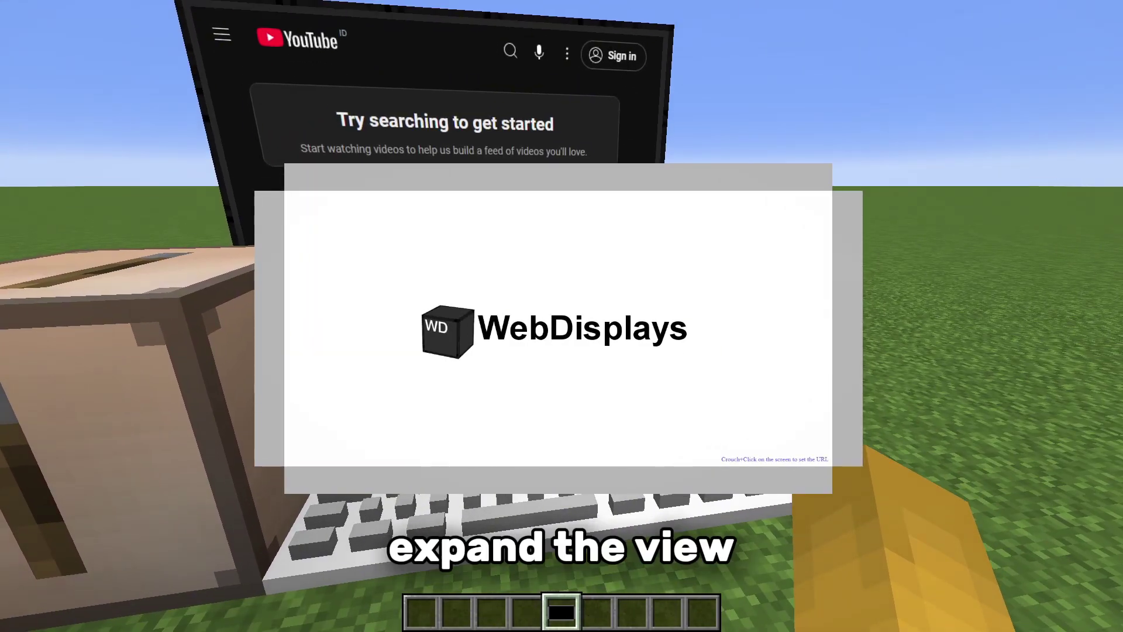
shift+right_click(562, 316)
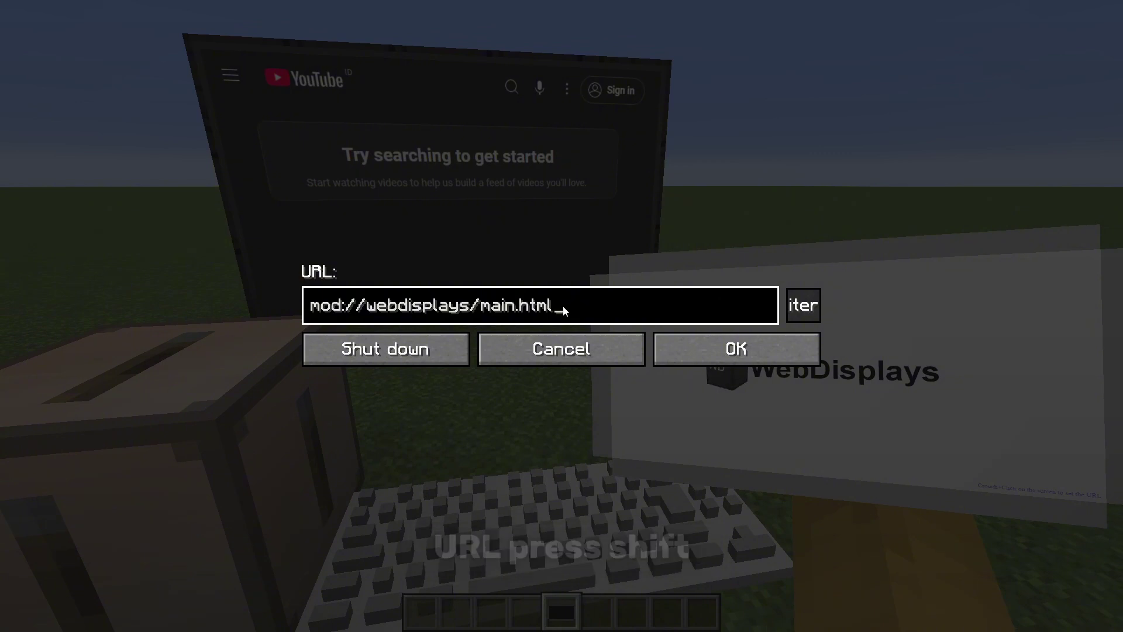
key(ctrl+a)
text(youtube.com)
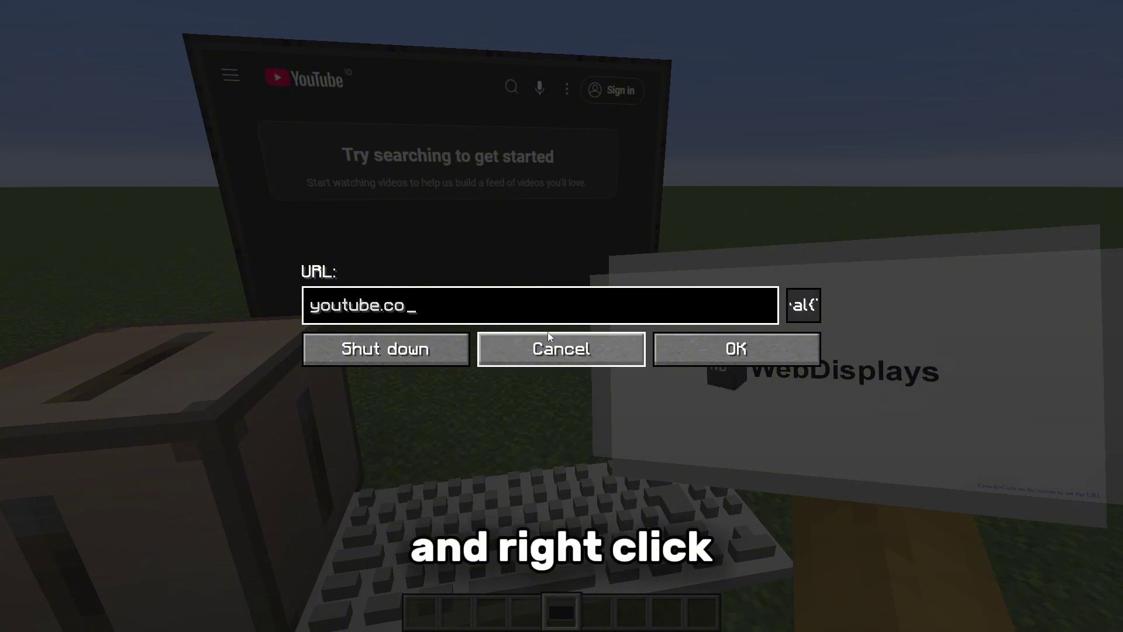
click(715, 354)
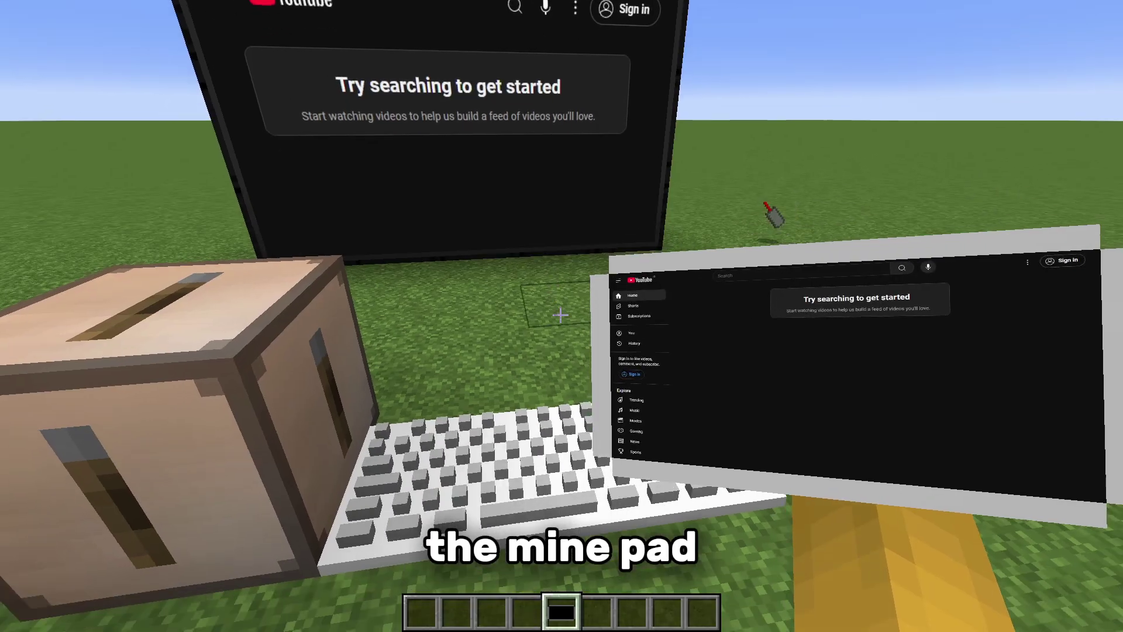
right_click(561, 315)
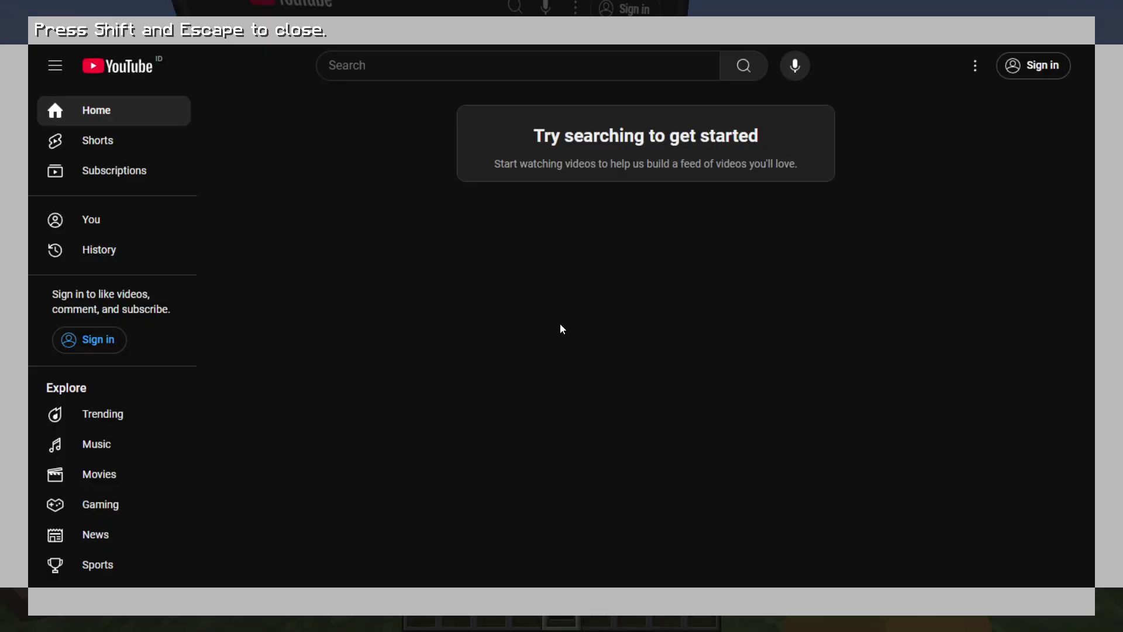